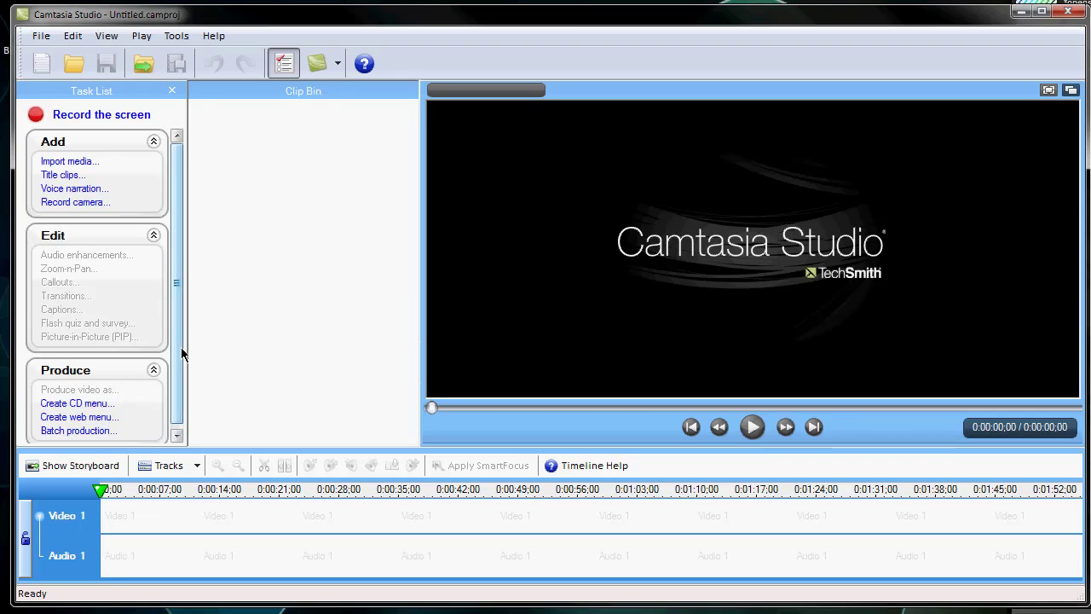
Start a new title clip named INTRO, briefly toggling an image background on and off
{"action": "left_click_drag", "start_coordinate": [181, 352], "coordinate": [174, 369]}
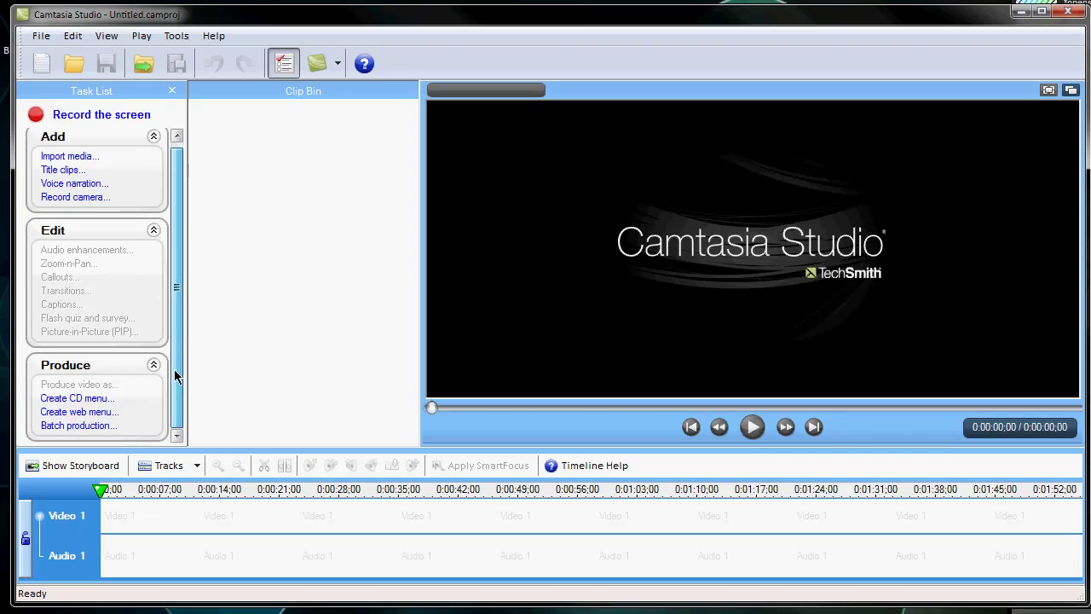
{"action": "left_click", "coordinate": [58, 175]}
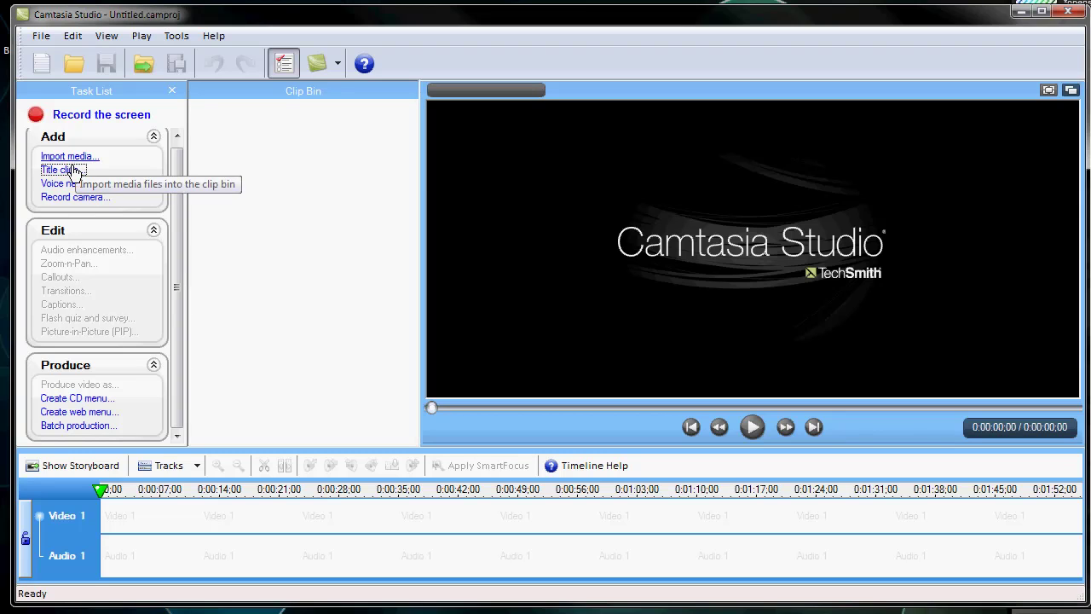
{"action": "left_click", "coordinate": [73, 170]}
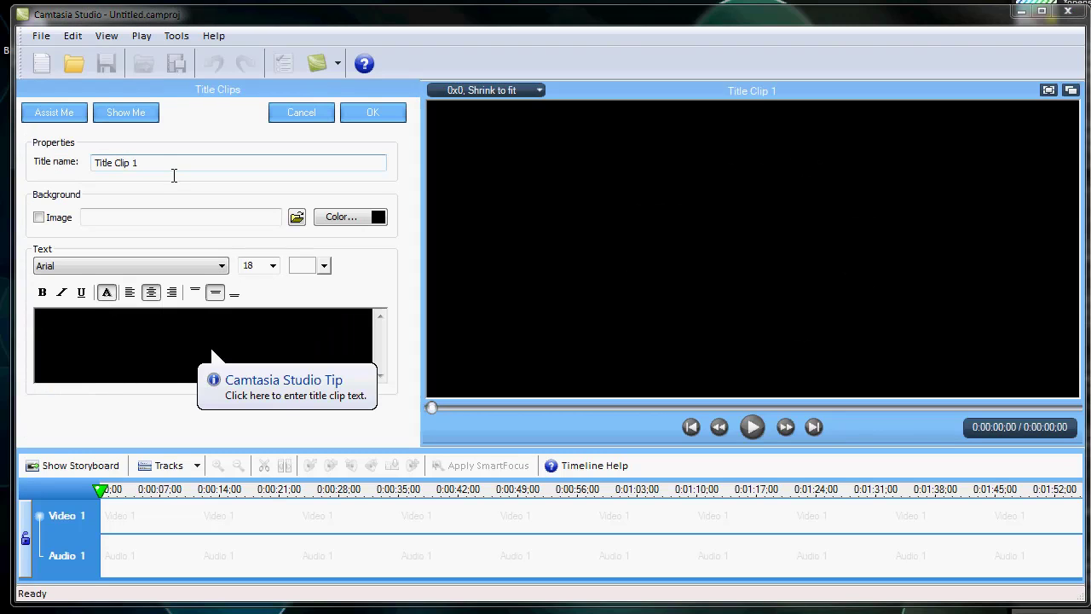
{"action": "left_click_drag", "start_coordinate": [161, 165], "coordinate": [46, 172]}
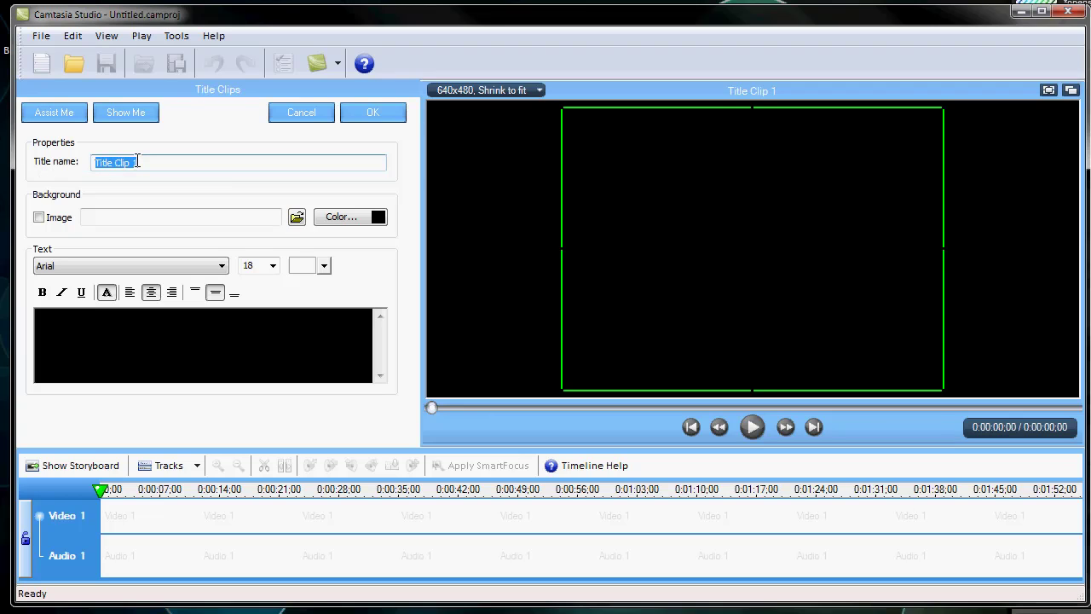
{"action": "type", "text": "INTRO"}
{"action": "left_click", "coordinate": [47, 219]}
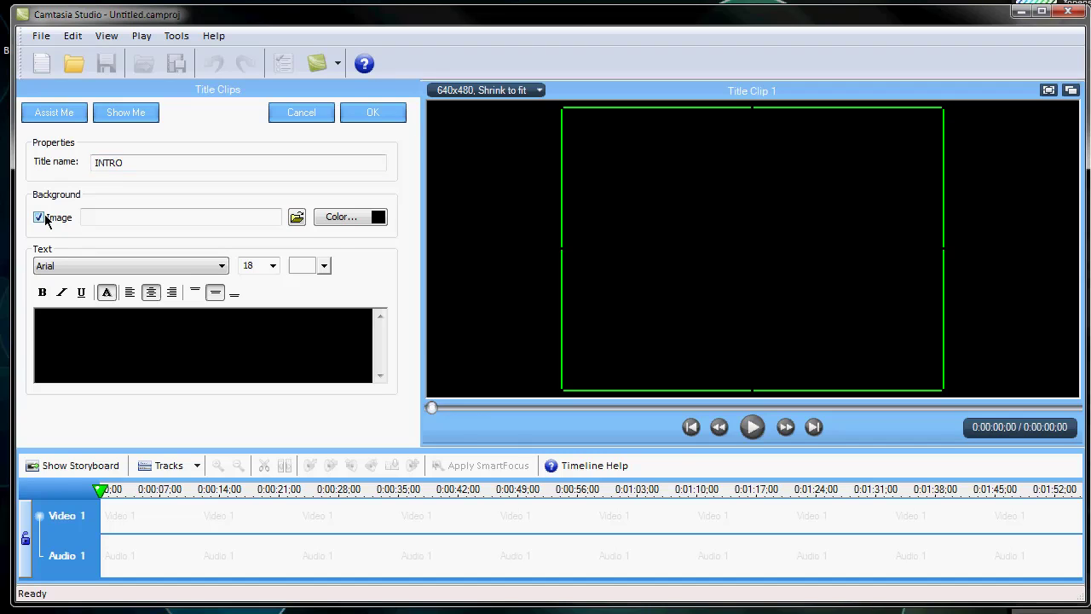
{"action": "left_click", "coordinate": [40, 217]}
Enter the title text 'Camtasia Studio Overview' in white 48-point Calibri
{"action": "left_click", "coordinate": [191, 348]}
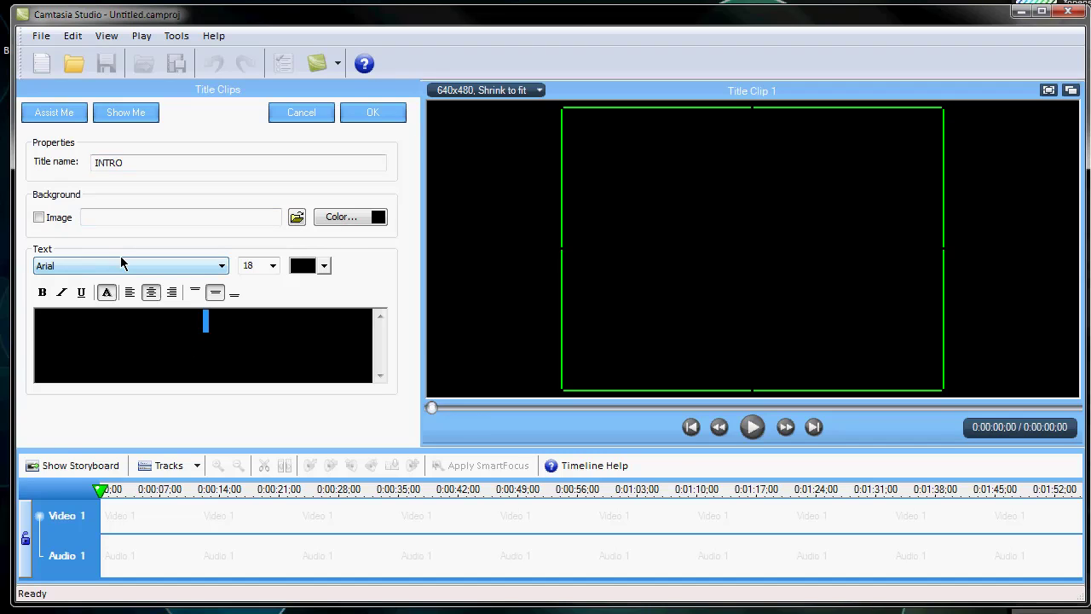
{"action": "left_click", "coordinate": [123, 265]}
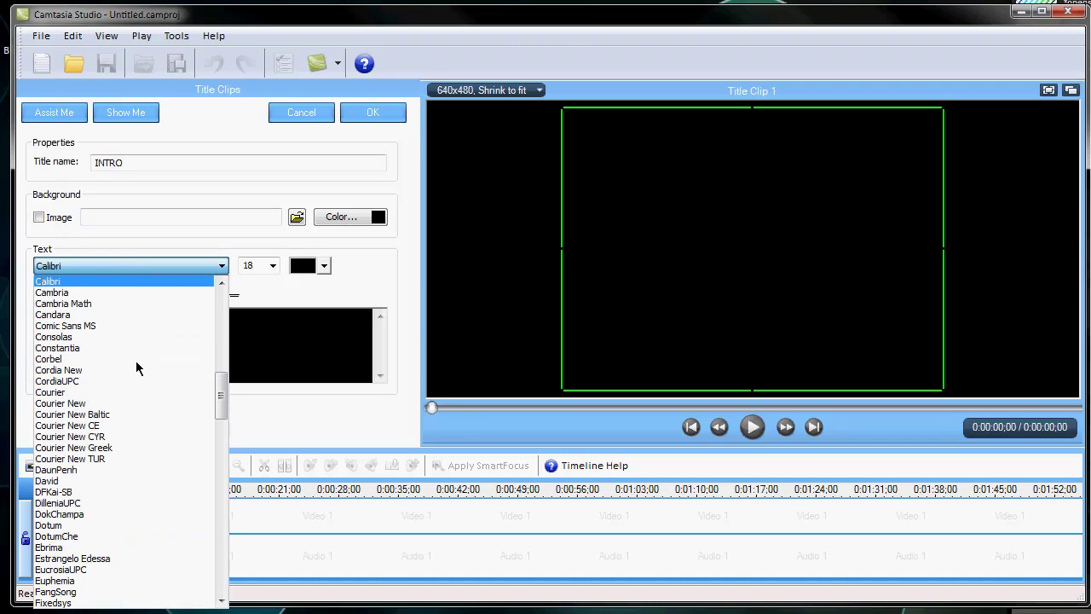
{"action": "left_click", "coordinate": [48, 282]}
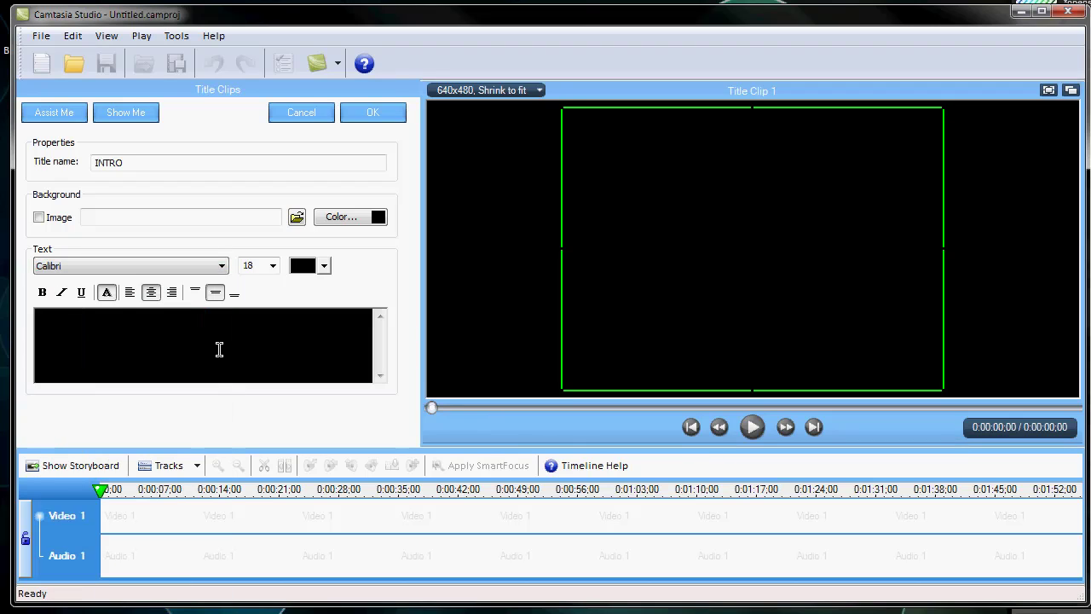
{"action": "left_click", "coordinate": [324, 265]}
{"action": "left_click", "coordinate": [414, 356]}
{"action": "type", "text": "Camtasia"}
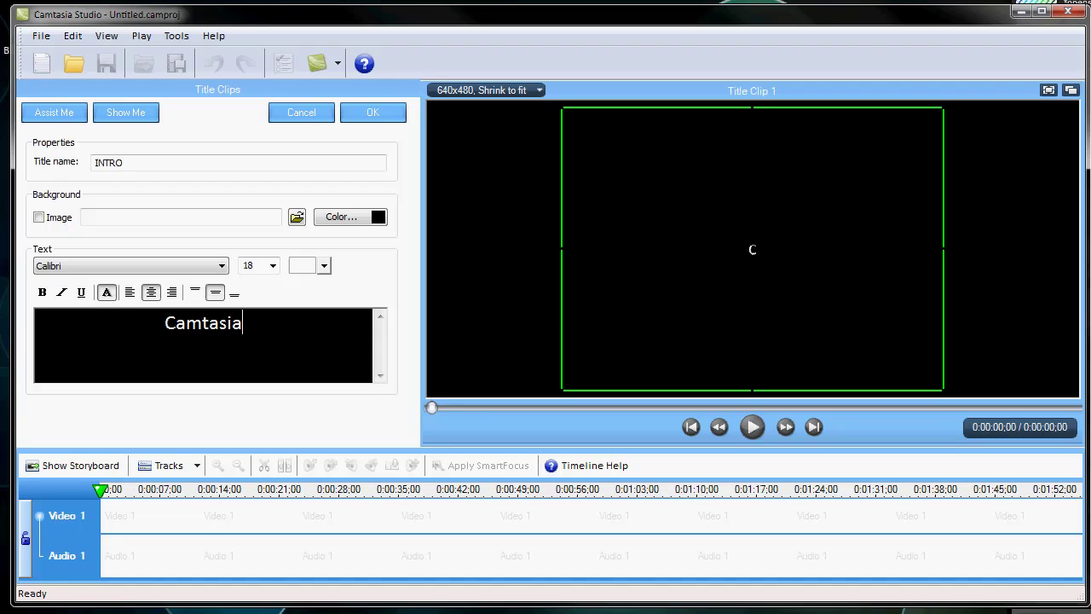
{"action": "type", "text": " Studio O"}
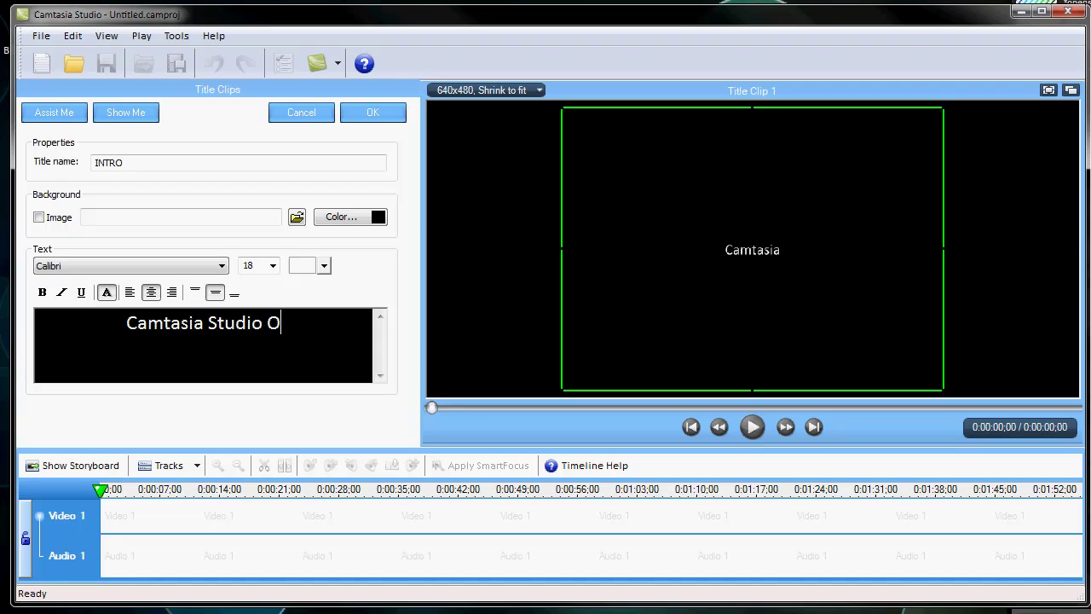
{"action": "type", "text": "verview"}
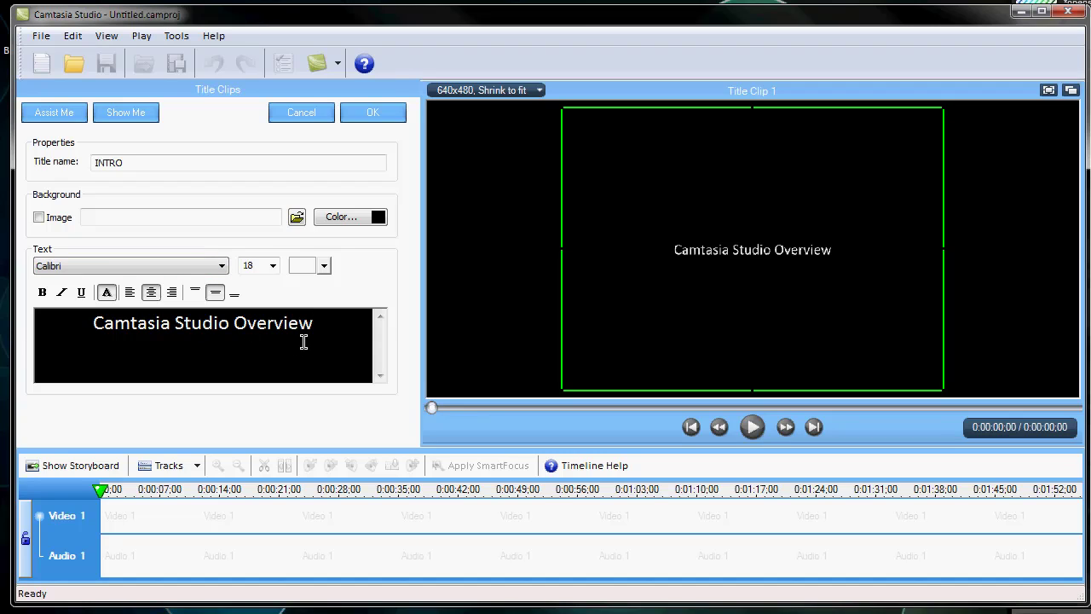
{"action": "key", "text": "ctrl+a"}
{"action": "left_click", "coordinate": [272, 265]}
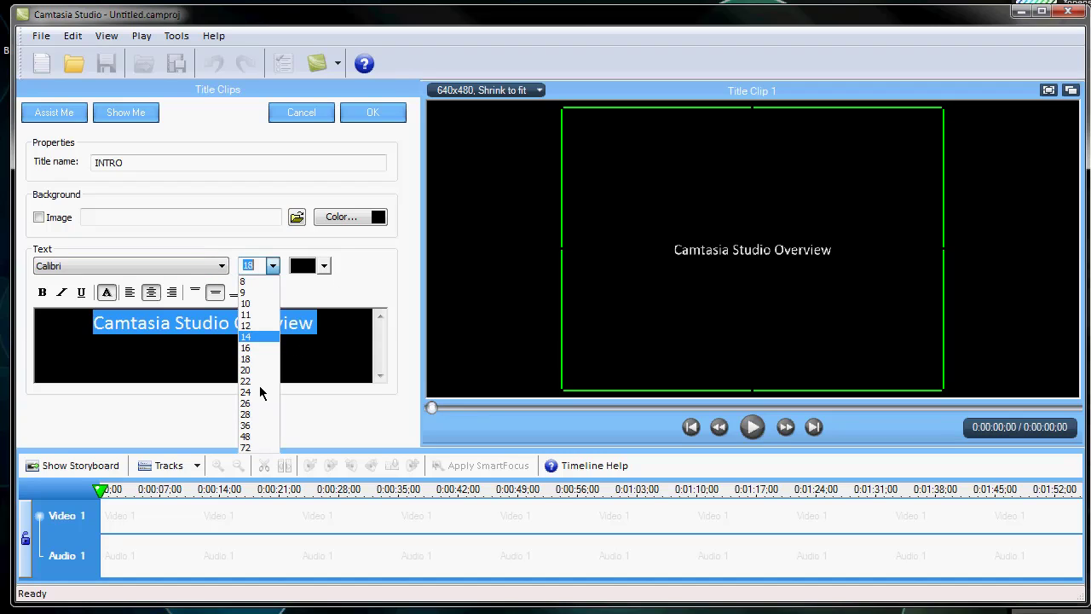
{"action": "left_click", "coordinate": [270, 436]}
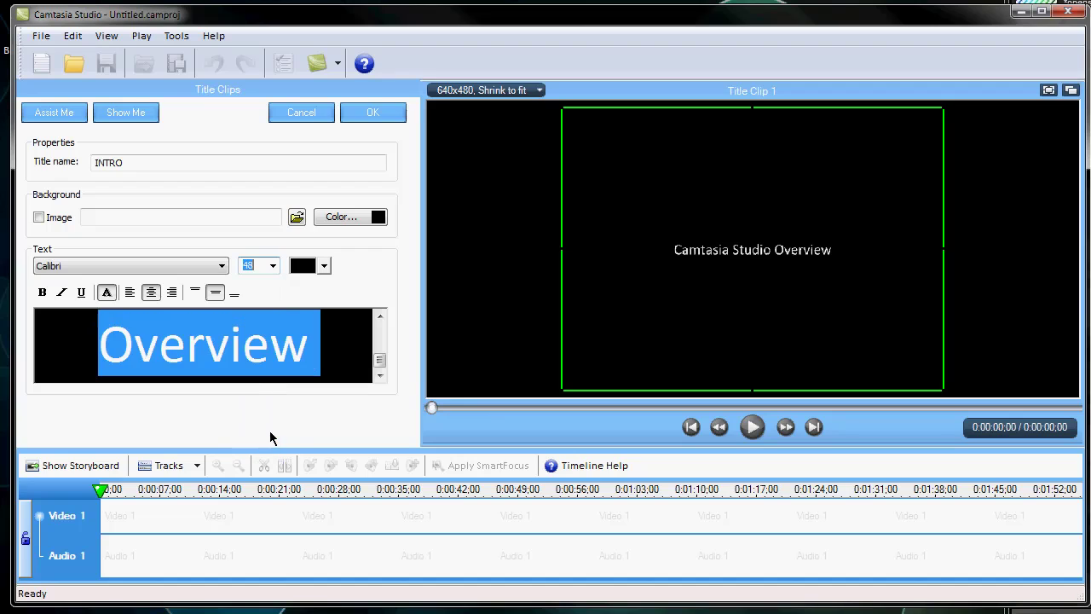
{"action": "left_click", "coordinate": [271, 344]}
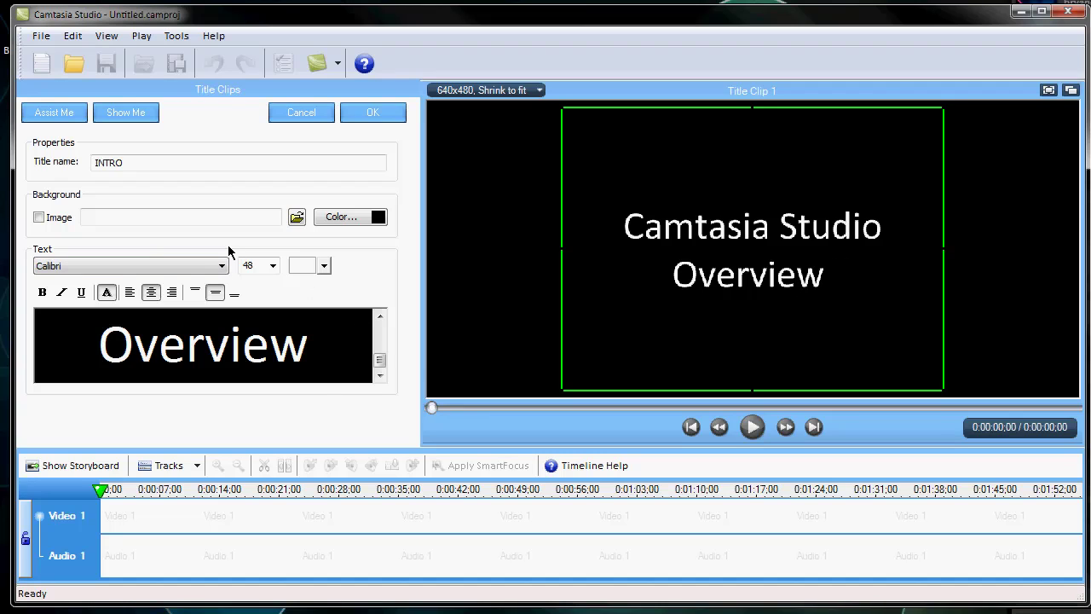
Discard that title clip and close Voice Narration without recording
{"action": "left_click", "coordinate": [323, 115]}
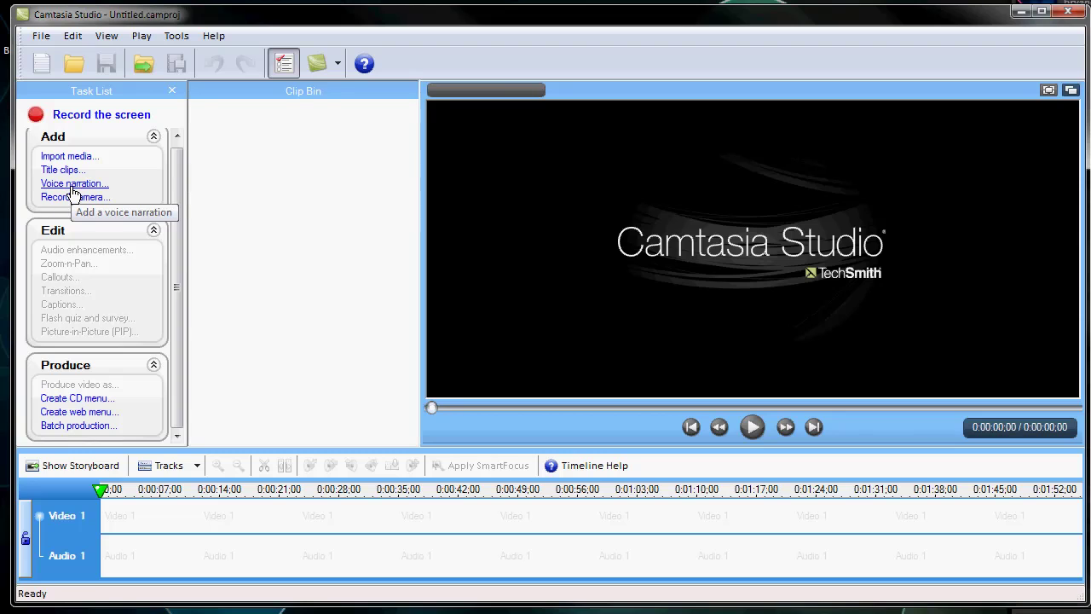
{"action": "left_click", "coordinate": [73, 185]}
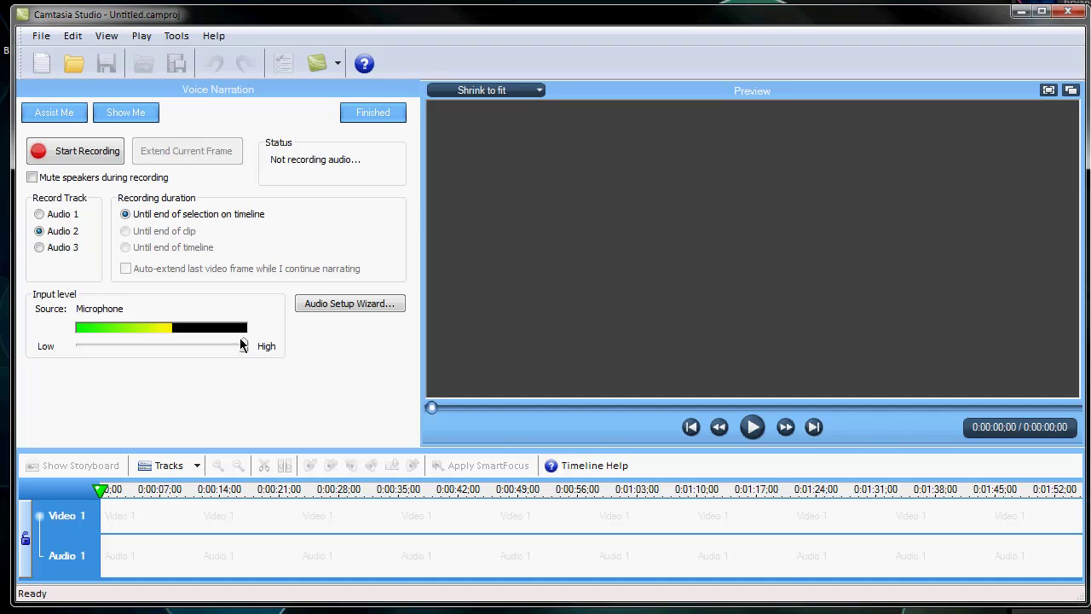
{"action": "left_click", "coordinate": [27, 117]}
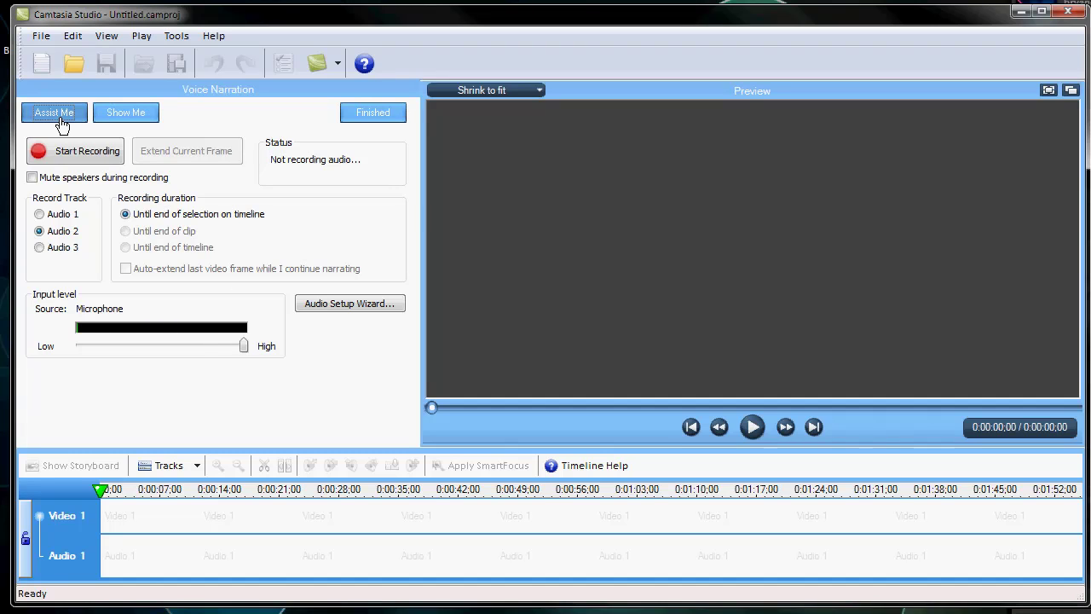
{"action": "left_click", "coordinate": [357, 122]}
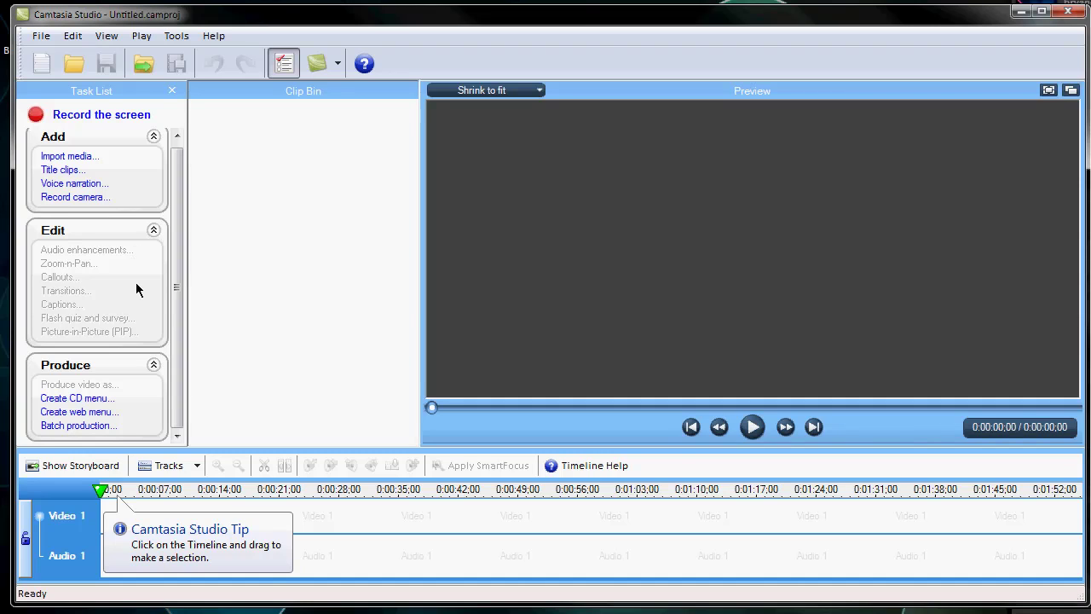
Create a title clip reading 'test' and place Title Clip 1 on Video 1
{"action": "left_click", "coordinate": [68, 170]}
{"action": "left_click", "coordinate": [283, 334]}
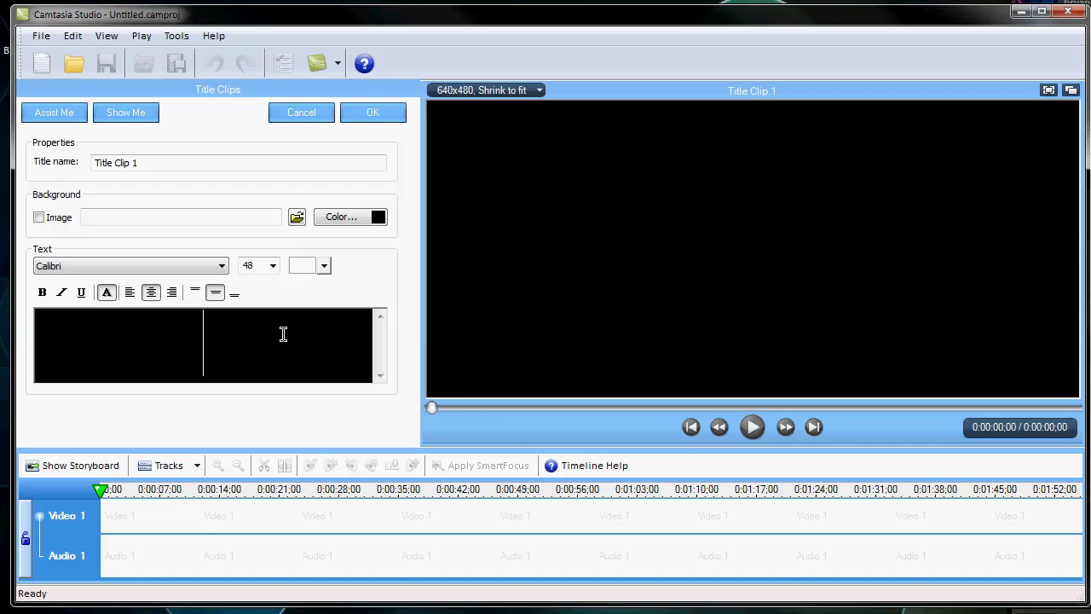
{"action": "type", "text": "test"}
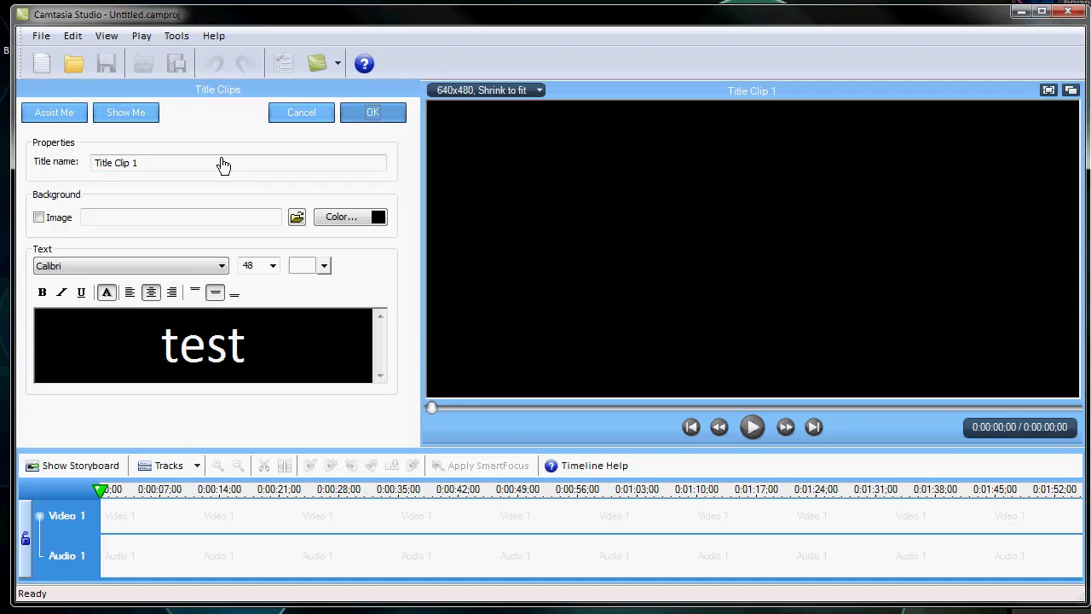
{"action": "key", "text": "Return"}
{"action": "left_click_drag", "start_coordinate": [227, 184], "coordinate": [114, 515]}
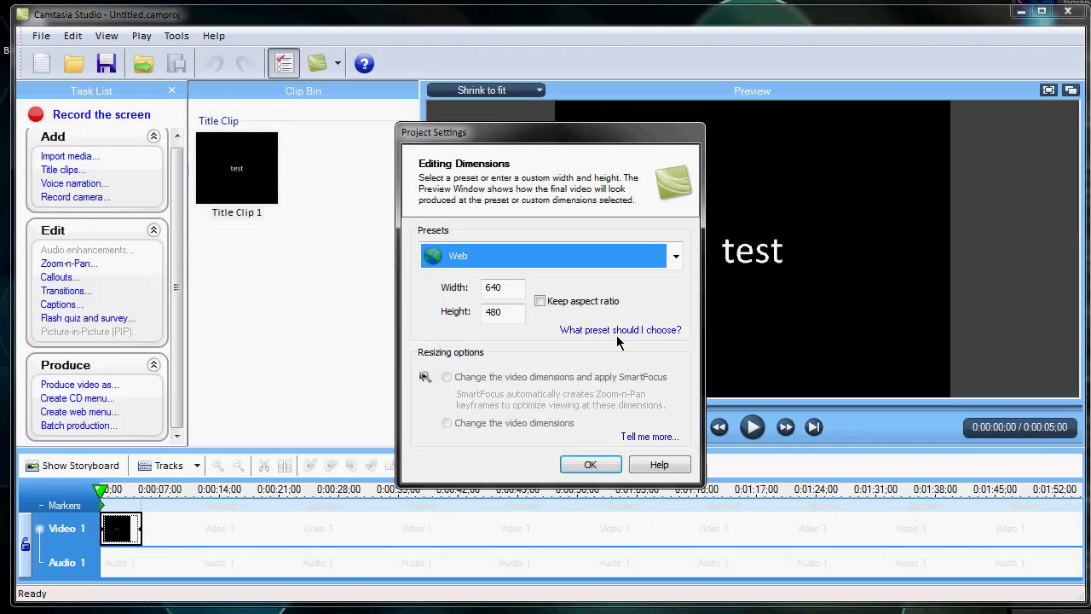
Set editing dimensions to HD 1280x720 with locked aspect ratio, then put the playhead at 0:00:02:00
{"action": "left_click", "coordinate": [485, 255]}
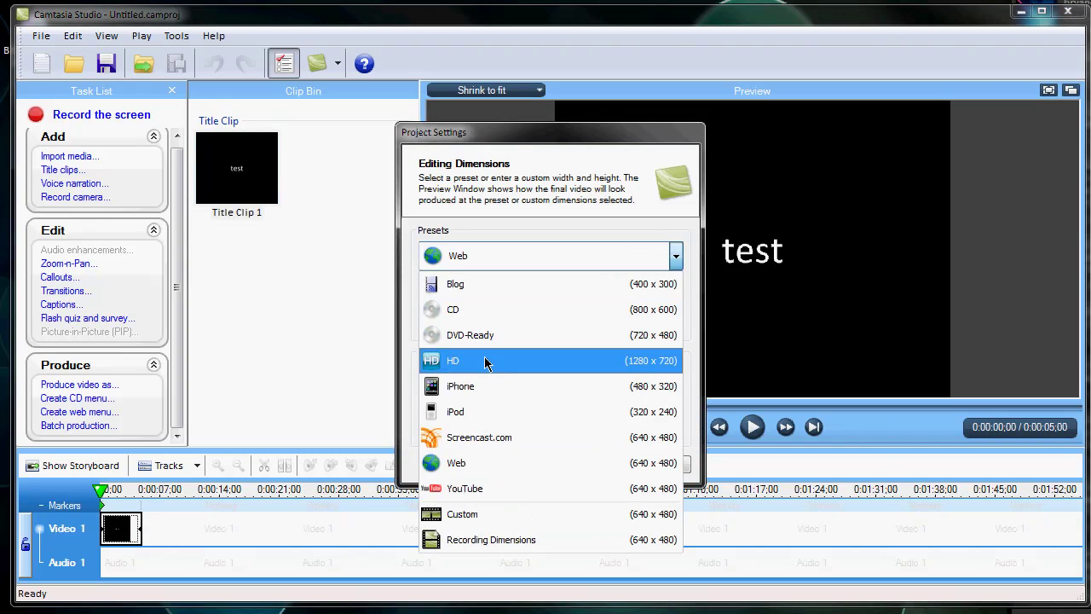
{"action": "left_click", "coordinate": [485, 361]}
{"action": "left_click", "coordinate": [539, 301]}
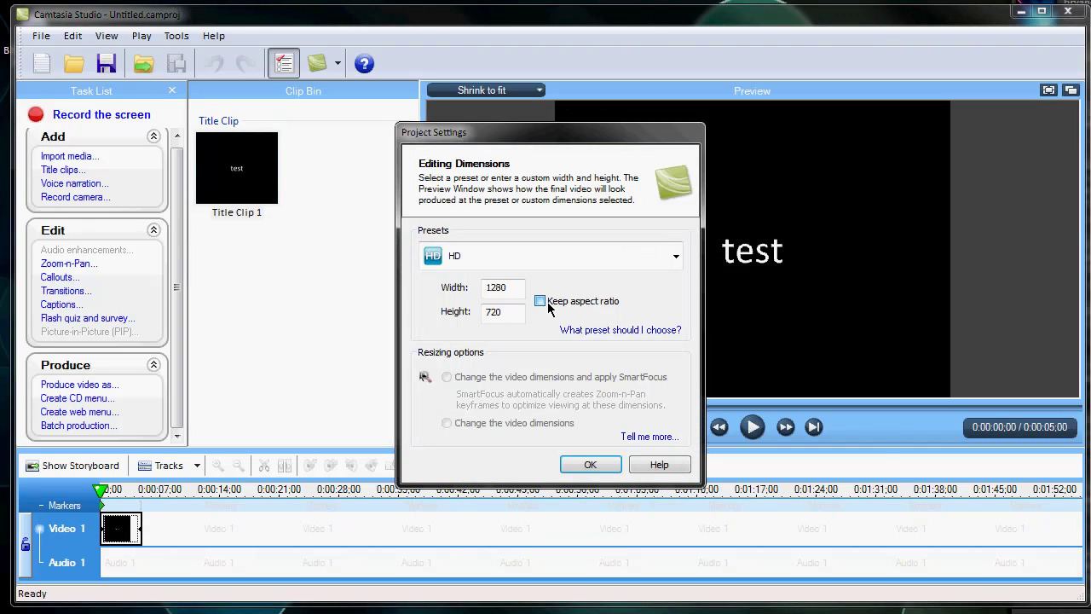
{"action": "left_click", "coordinate": [562, 254]}
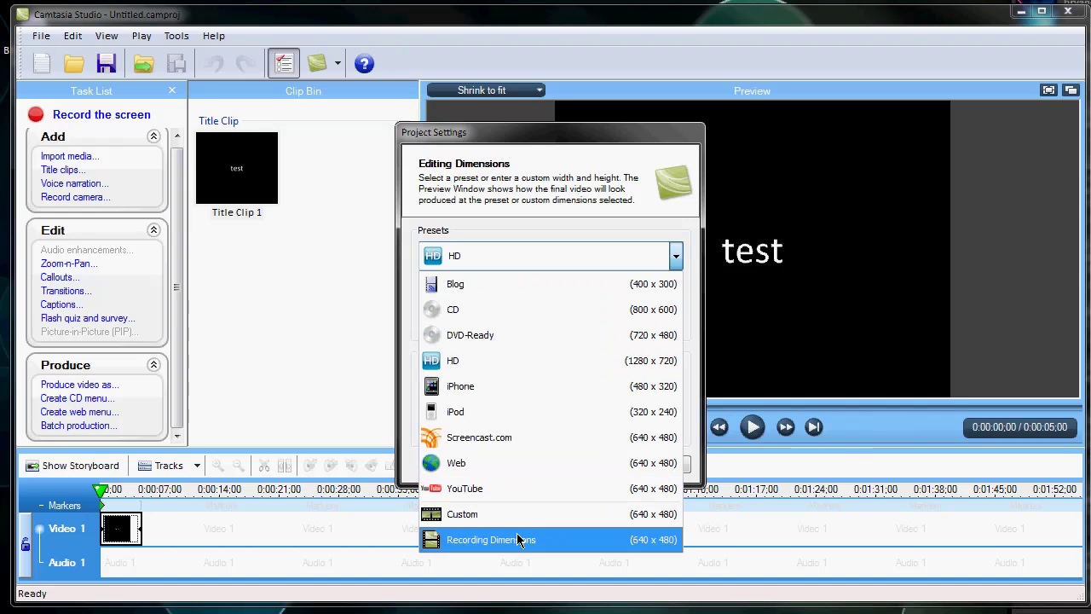
{"action": "left_click", "coordinate": [534, 361]}
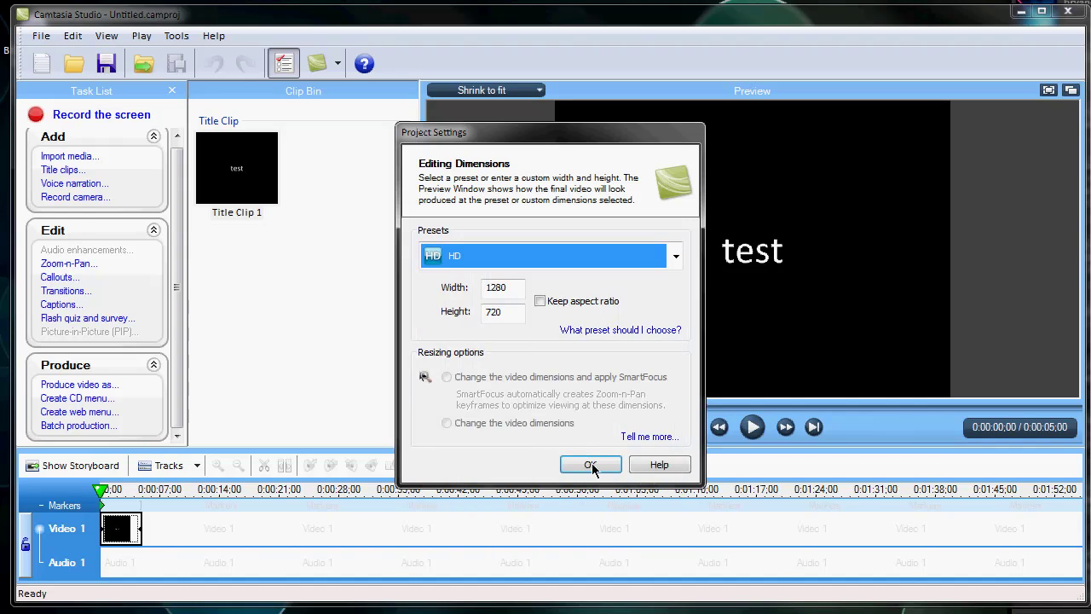
{"action": "left_click", "coordinate": [588, 465]}
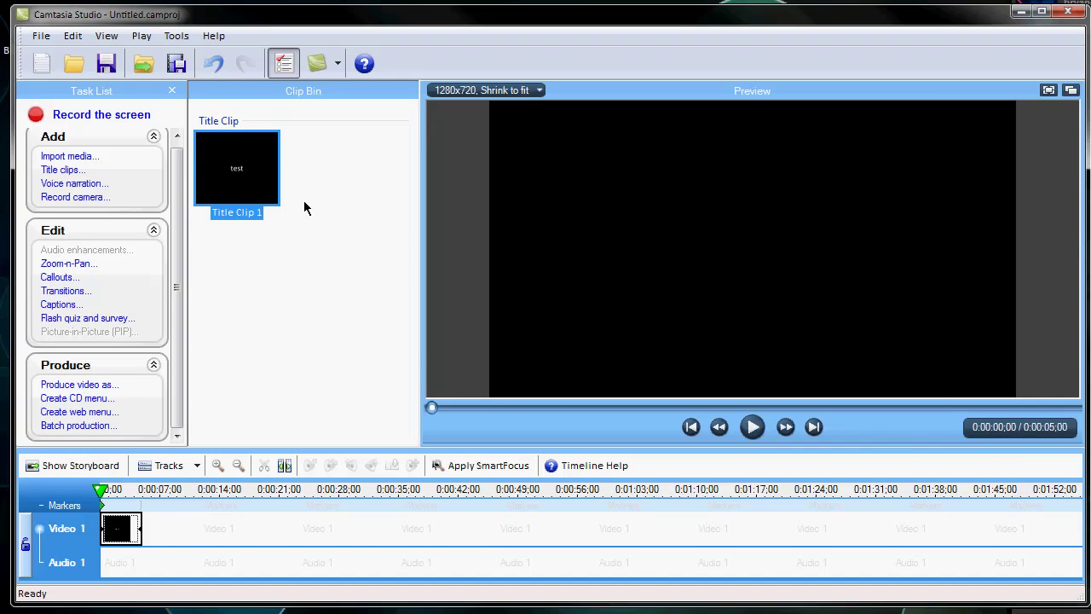
{"action": "left_click", "coordinate": [126, 533]}
{"action": "left_click", "coordinate": [118, 492]}
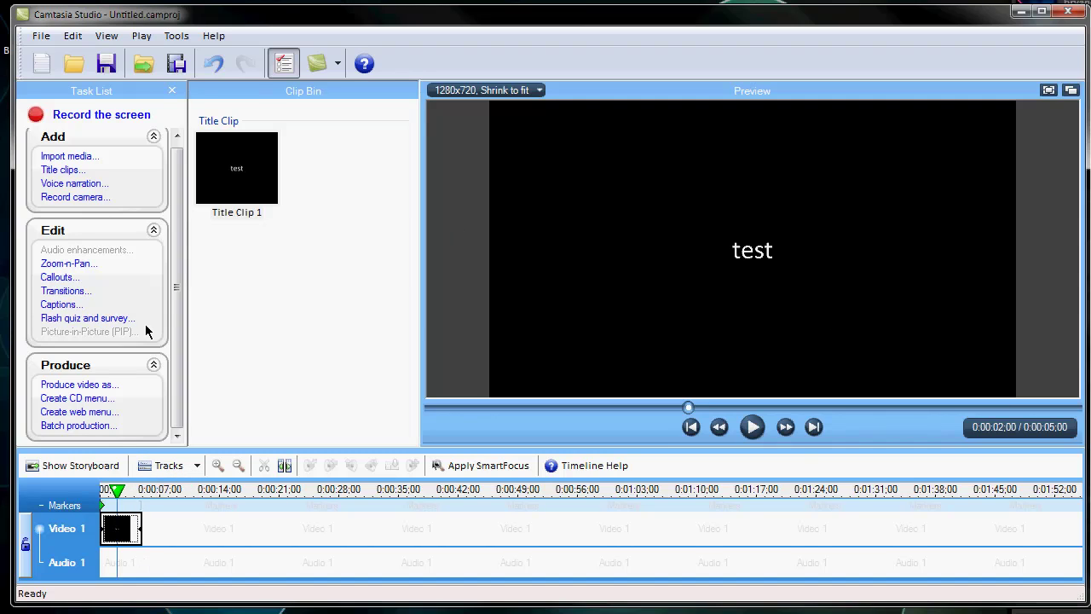
Create Zoom 1 on the 'test' text at 224% scale with a 2.00-second duration
{"action": "left_click", "coordinate": [90, 264]}
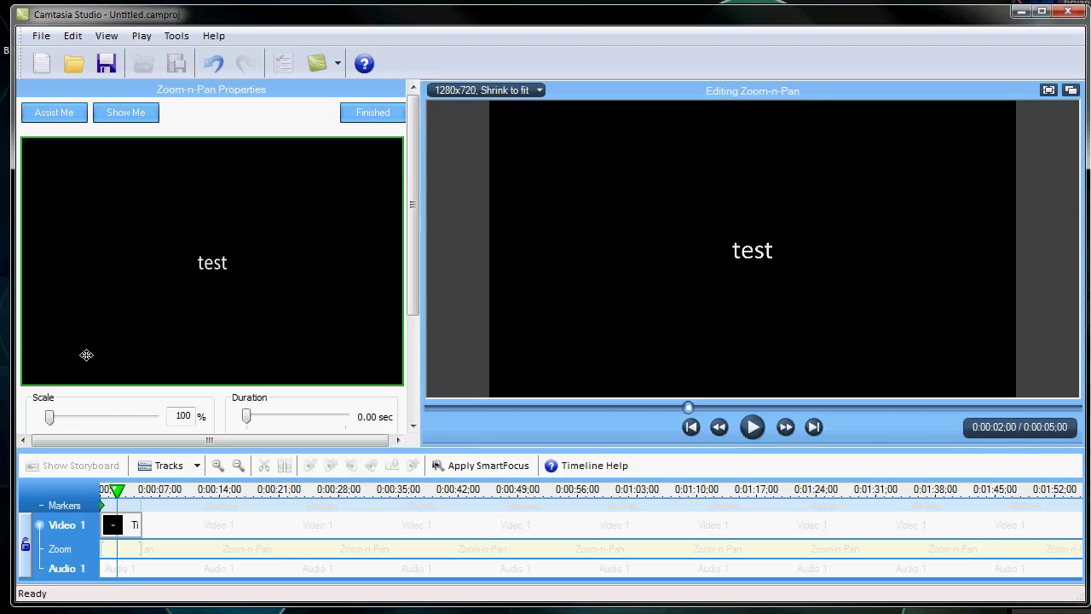
{"action": "left_click", "coordinate": [410, 341]}
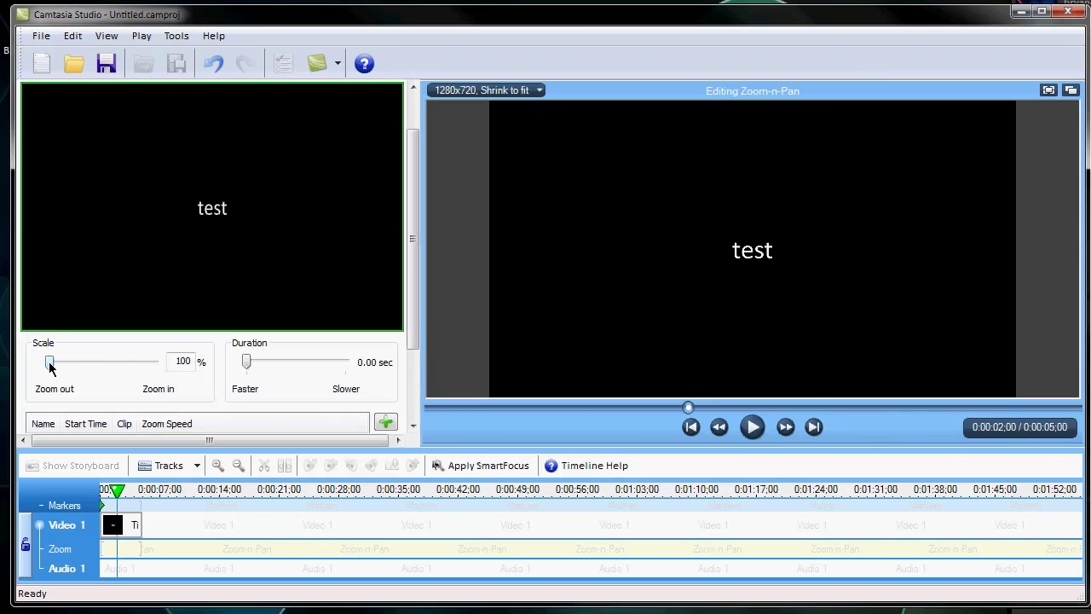
{"action": "left_click_drag", "start_coordinate": [47, 363], "coordinate": [108, 365]}
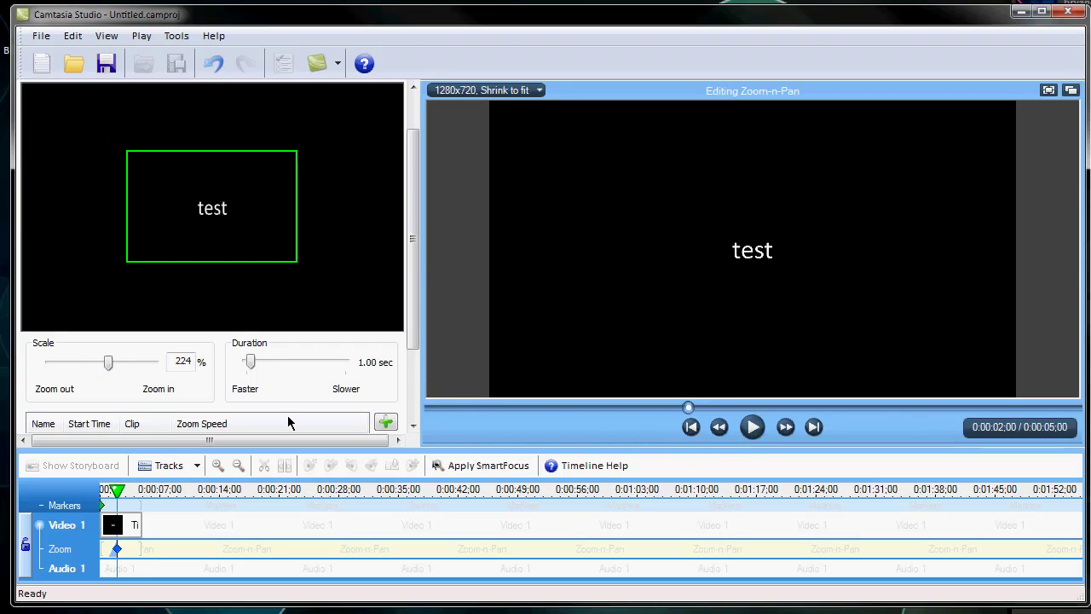
{"action": "left_click_drag", "start_coordinate": [255, 369], "coordinate": [286, 365]}
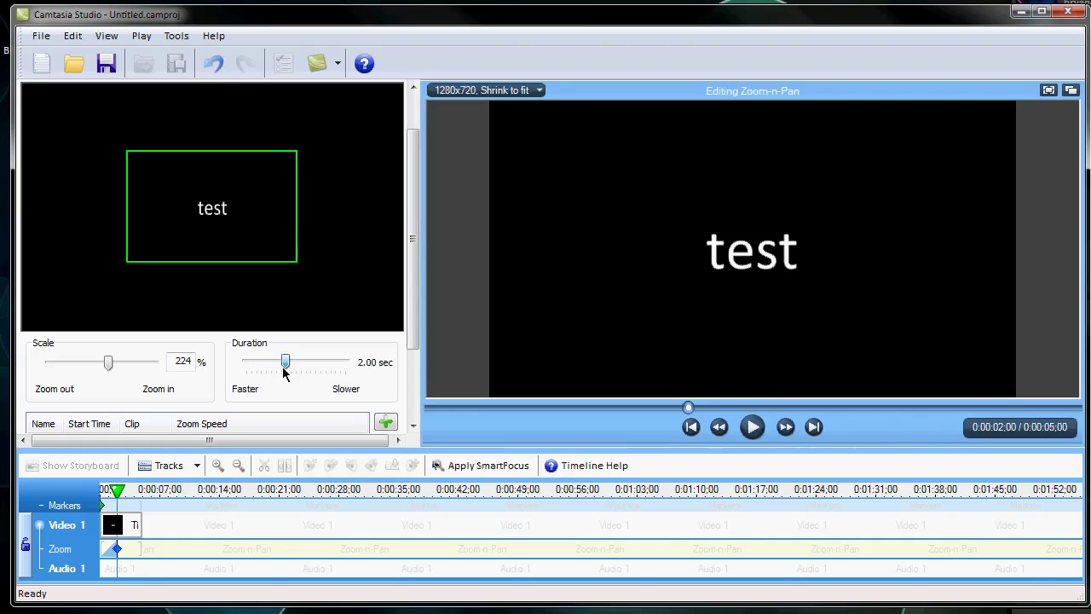
{"action": "left_click", "coordinate": [416, 358]}
{"action": "left_click", "coordinate": [216, 343]}
{"action": "left_click", "coordinate": [215, 352]}
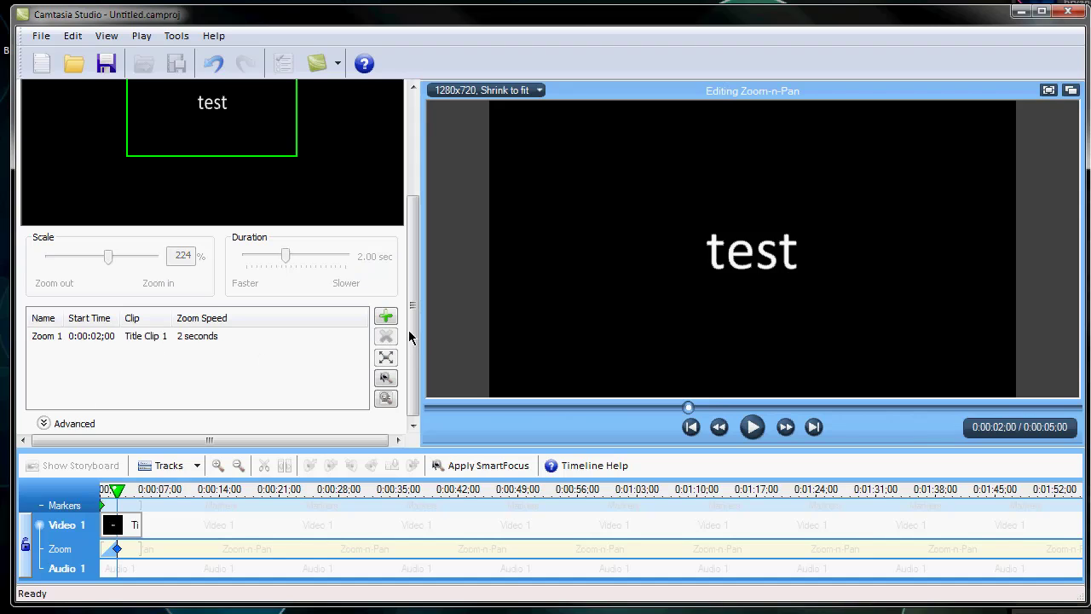
{"action": "left_click_drag", "start_coordinate": [410, 331], "coordinate": [414, 341]}
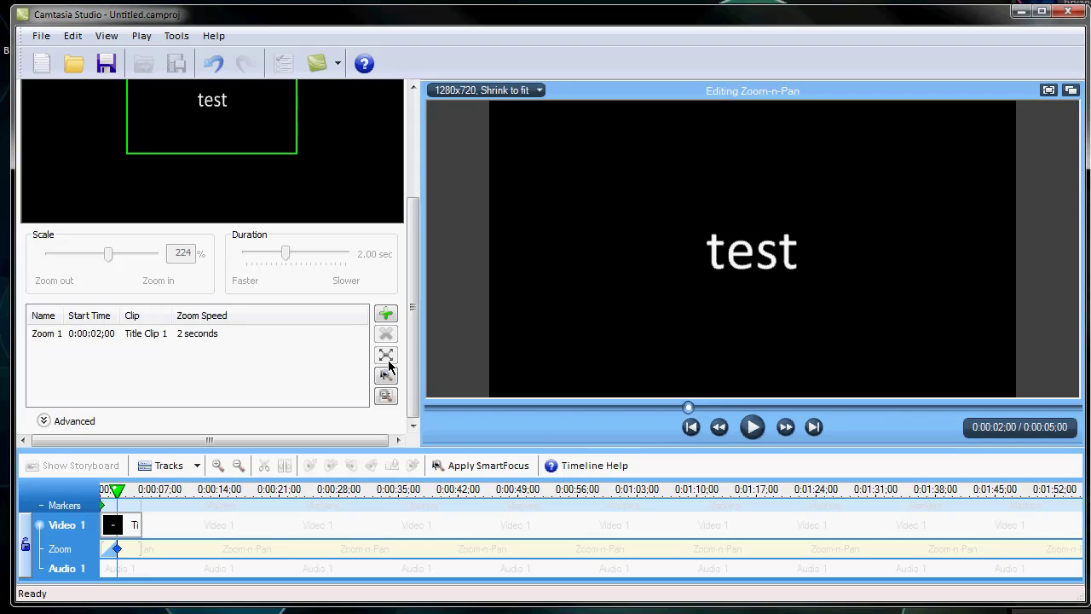
Select Zoom 1 and drag its scale back down to about 101%
{"action": "left_click", "coordinate": [42, 421]}
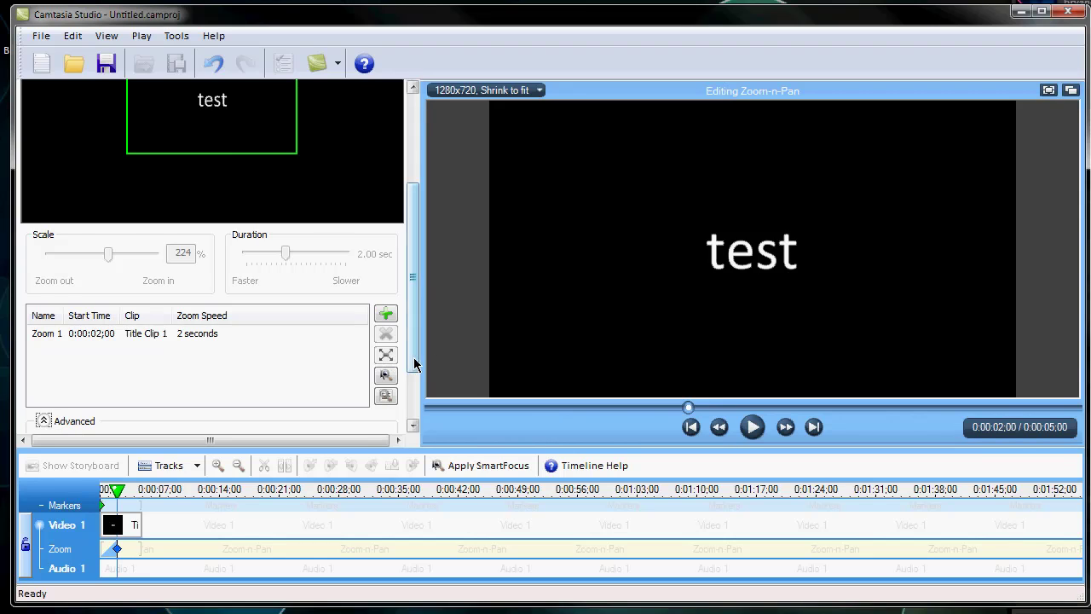
{"action": "scroll", "coordinate": [414, 380], "scroll_direction": "down", "scroll_amount": 2}
{"action": "scroll", "coordinate": [414, 399], "scroll_direction": "down", "scroll_amount": 1}
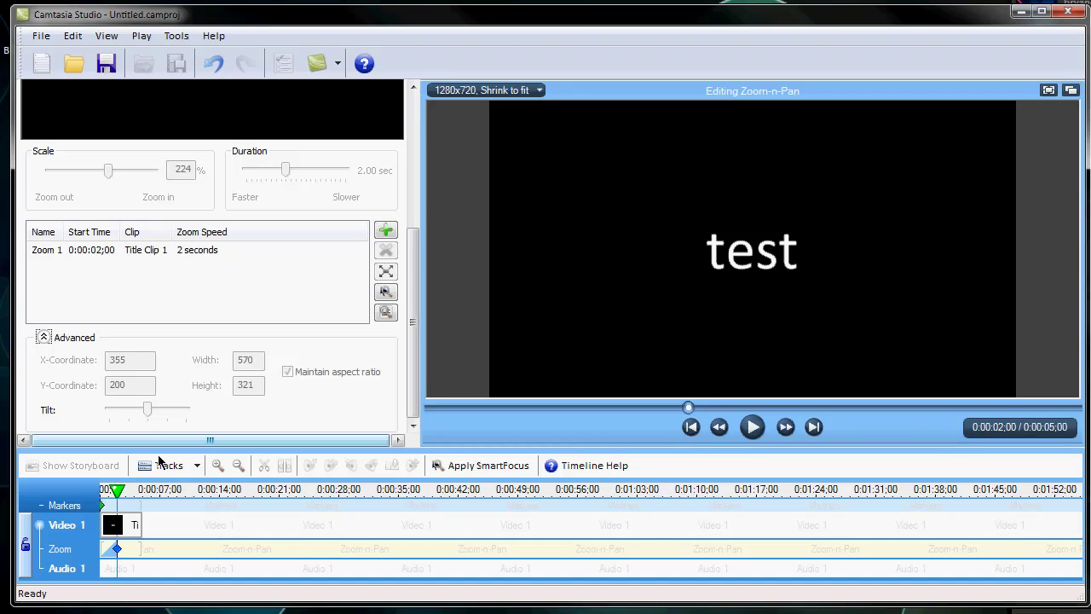
{"action": "left_click", "coordinate": [44, 338]}
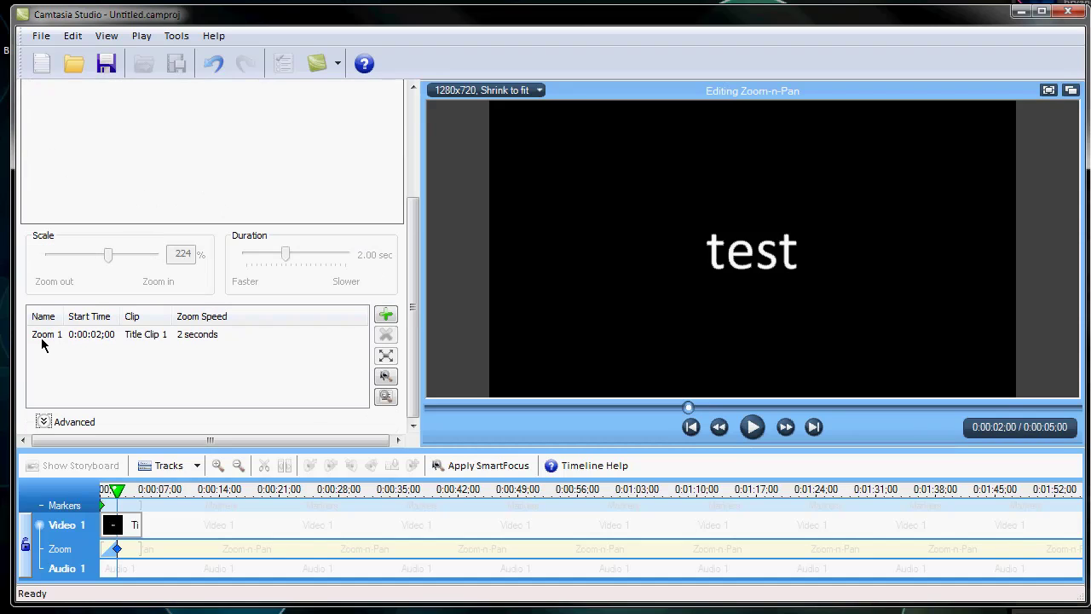
{"action": "left_click", "coordinate": [43, 421]}
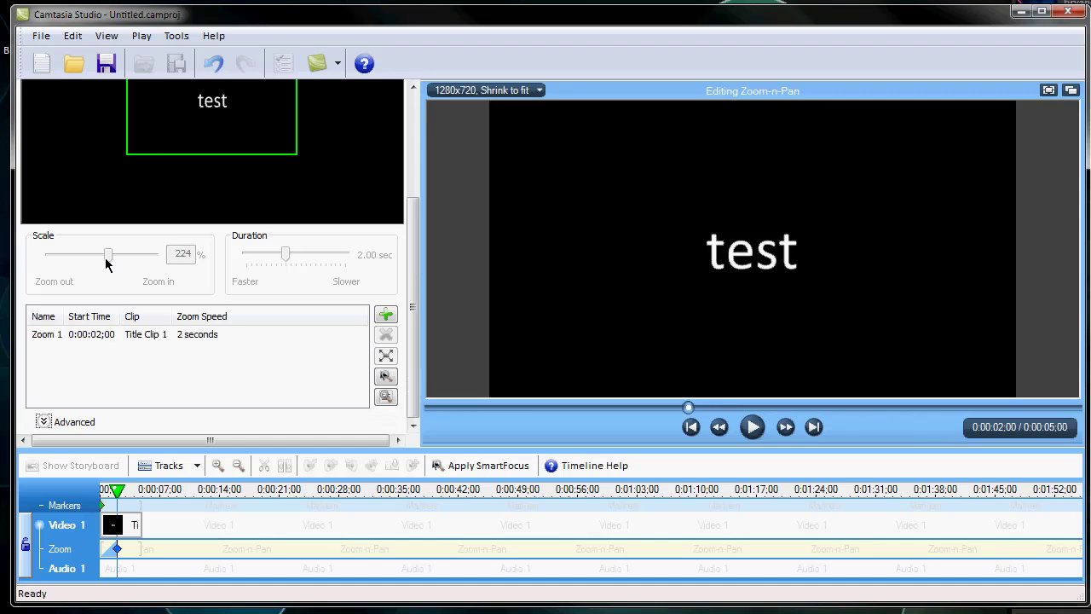
{"action": "left_click", "coordinate": [120, 343]}
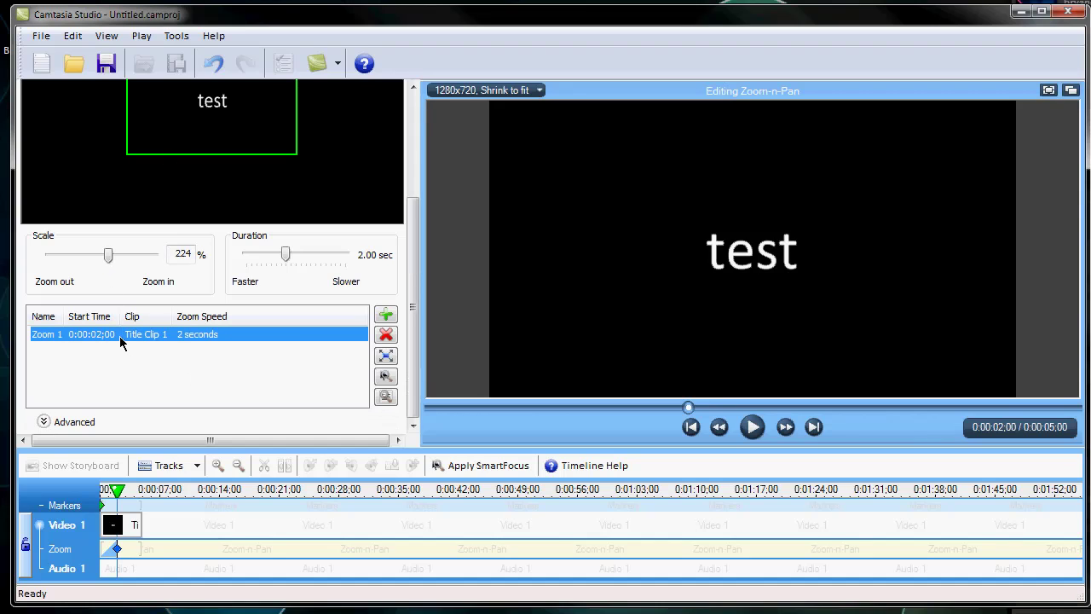
{"action": "left_click_drag", "start_coordinate": [109, 254], "coordinate": [20, 266]}
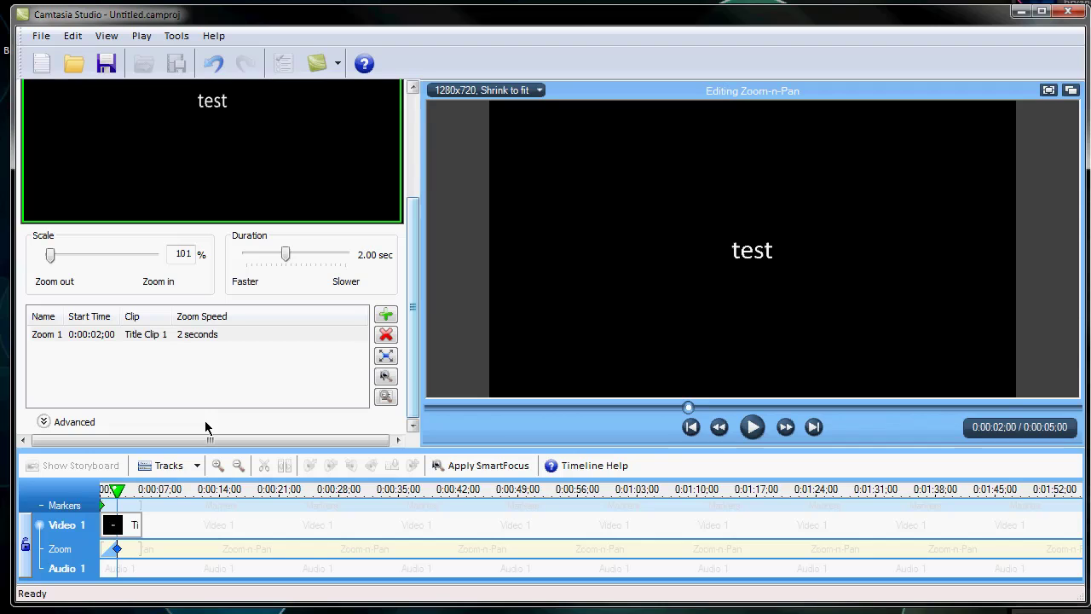
In the advanced settings, move Zoom 1's tilt slightly to the left
{"action": "left_click", "coordinate": [43, 421]}
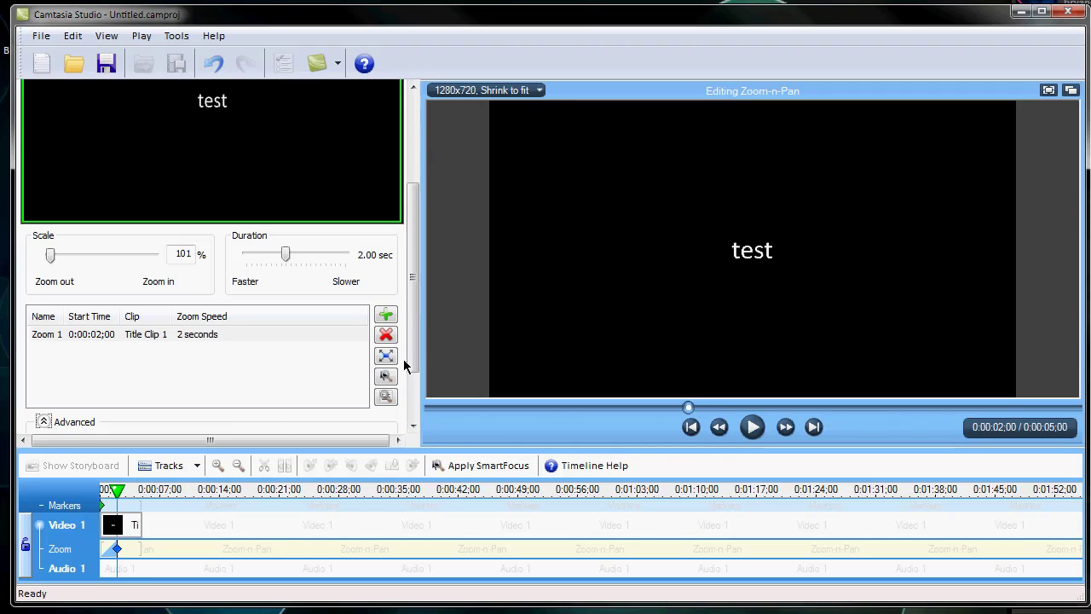
{"action": "left_click", "coordinate": [415, 390]}
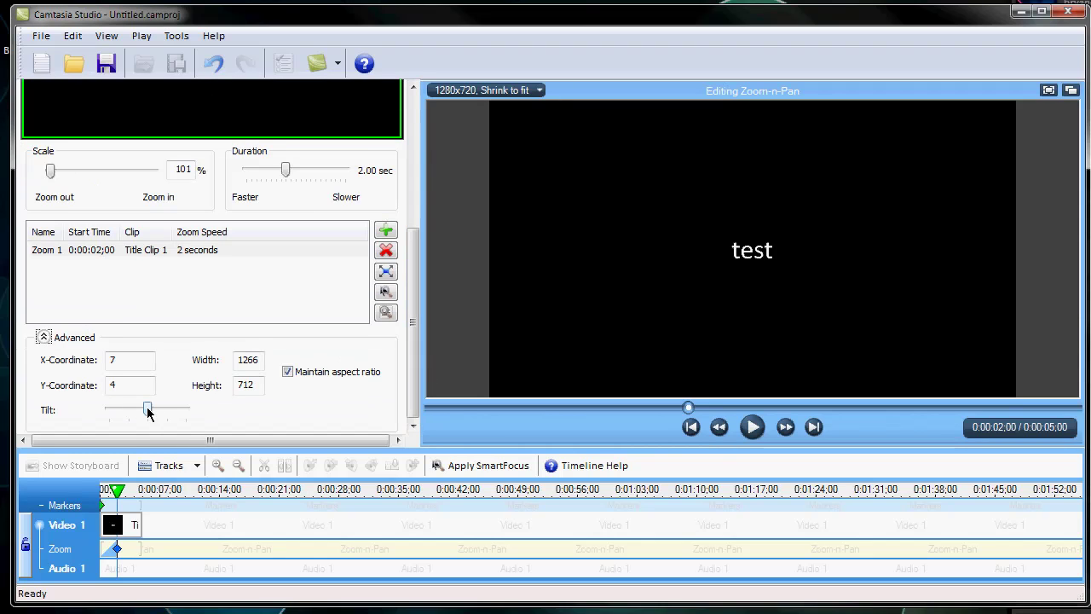
{"action": "left_click_drag", "start_coordinate": [150, 413], "coordinate": [127, 413]}
{"action": "scroll", "coordinate": [409, 200], "scroll_direction": "up", "scroll_amount": 1}
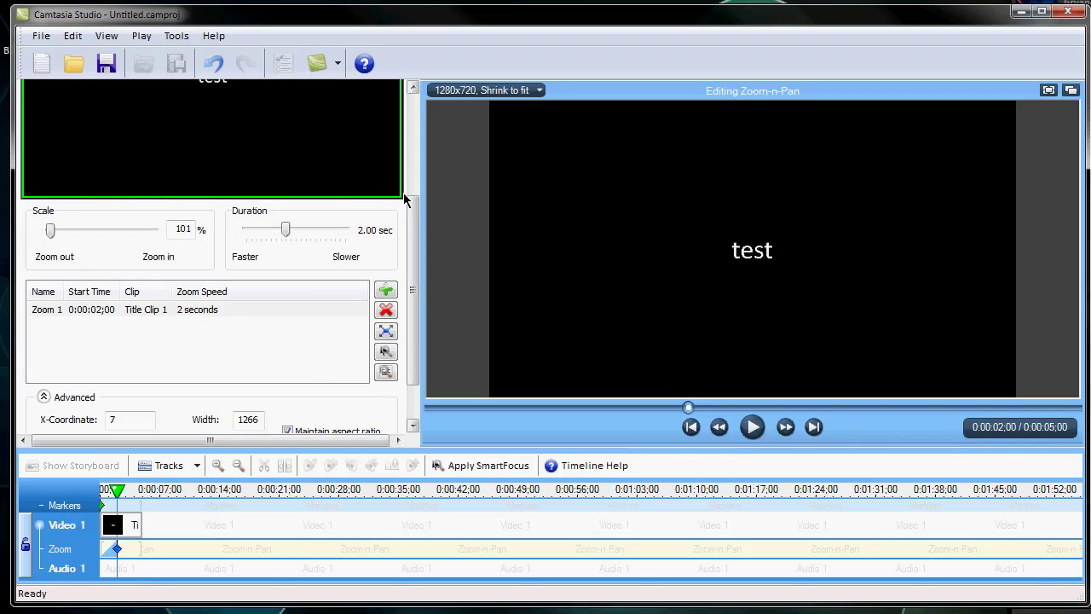
{"action": "scroll", "coordinate": [418, 279], "scroll_direction": "up", "scroll_amount": 3}
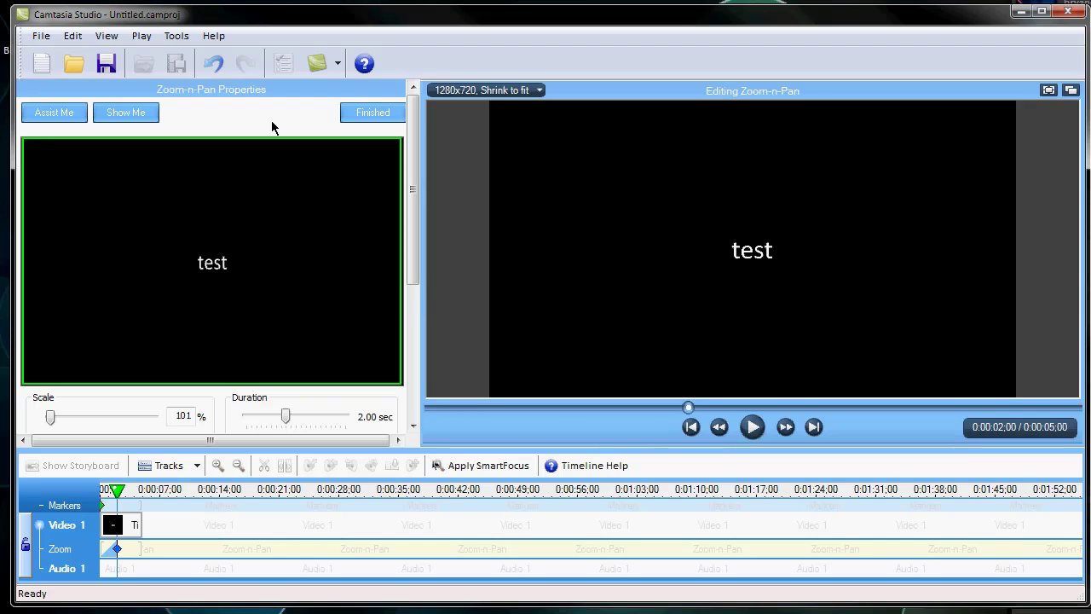
Close Zoom-n-Pan, then set Title Clip 1's background colour to red in its properties
{"action": "left_click", "coordinate": [382, 113]}
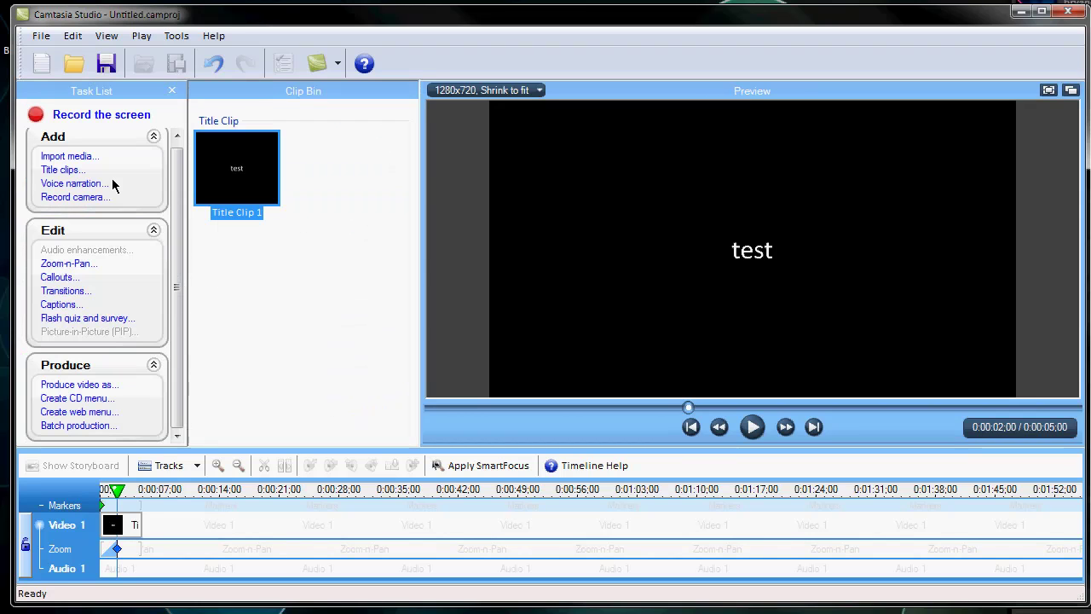
{"action": "right_click", "coordinate": [116, 526]}
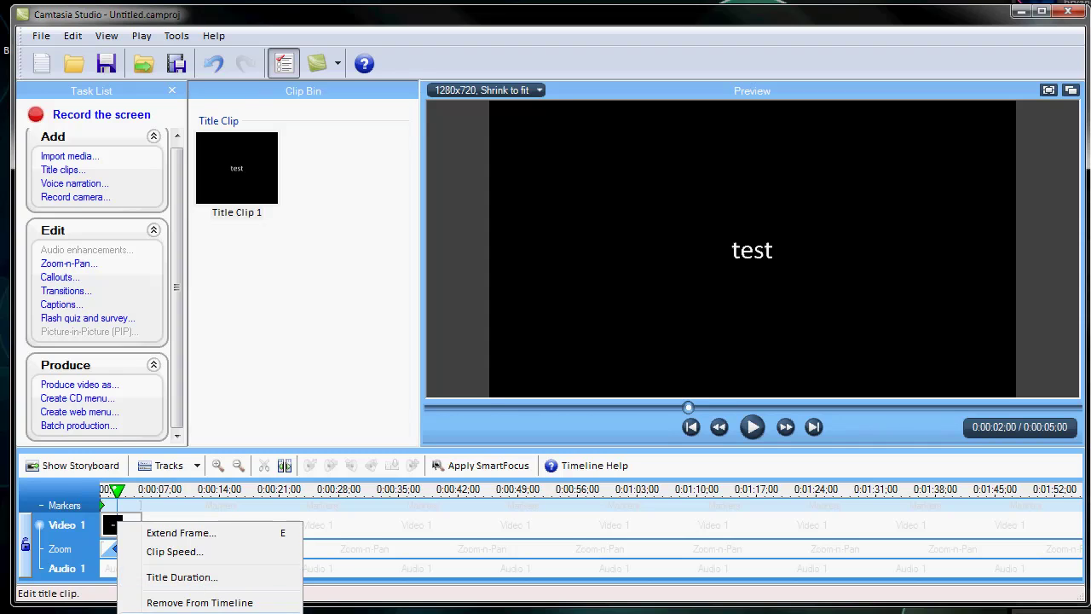
{"action": "left_click", "coordinate": [182, 577]}
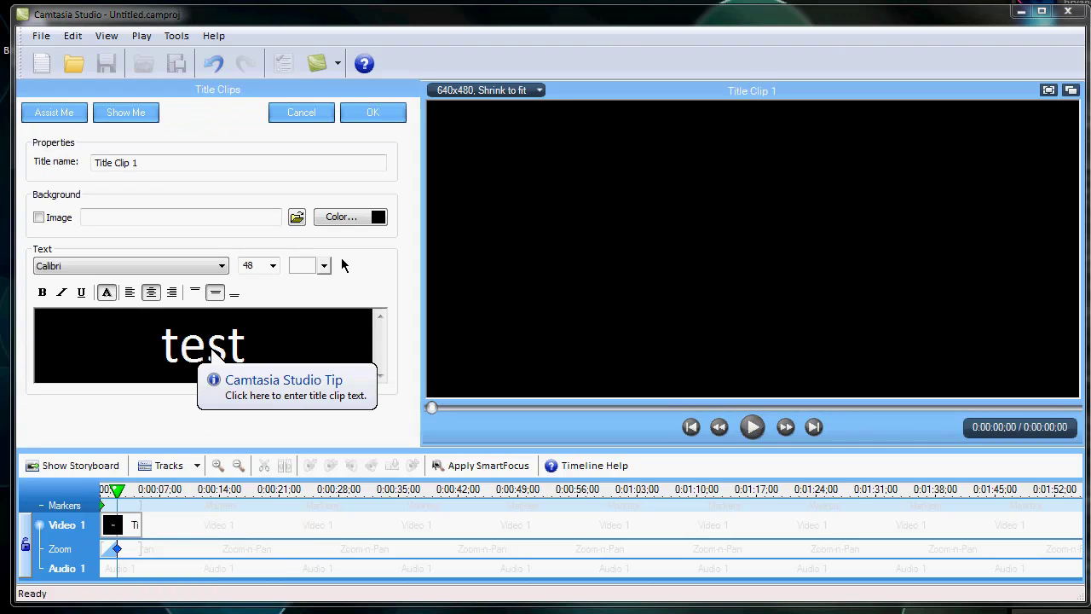
{"action": "left_click", "coordinate": [353, 220]}
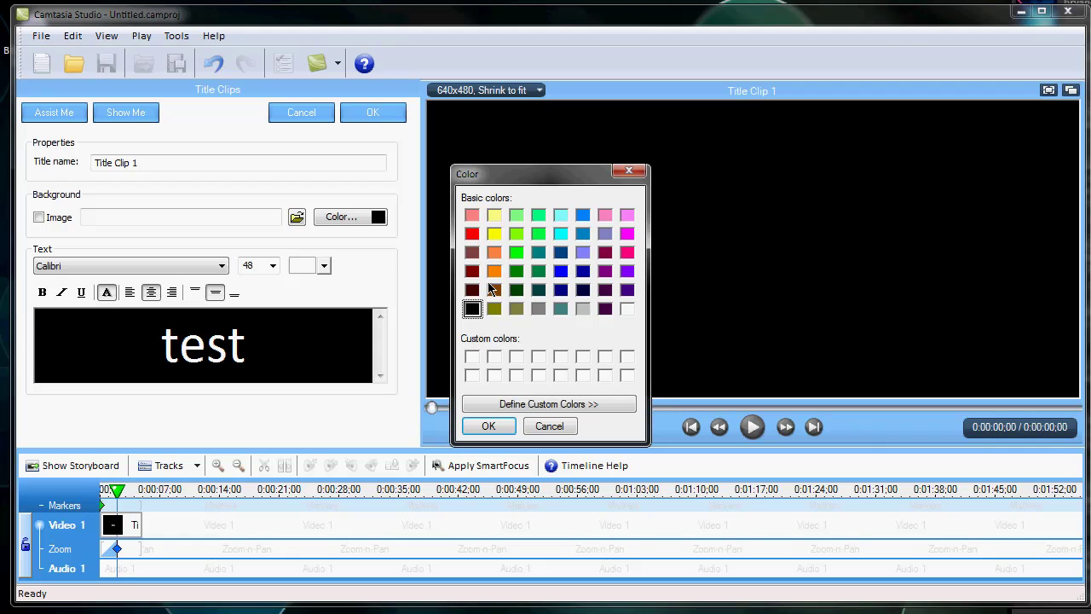
{"action": "left_click", "coordinate": [627, 309]}
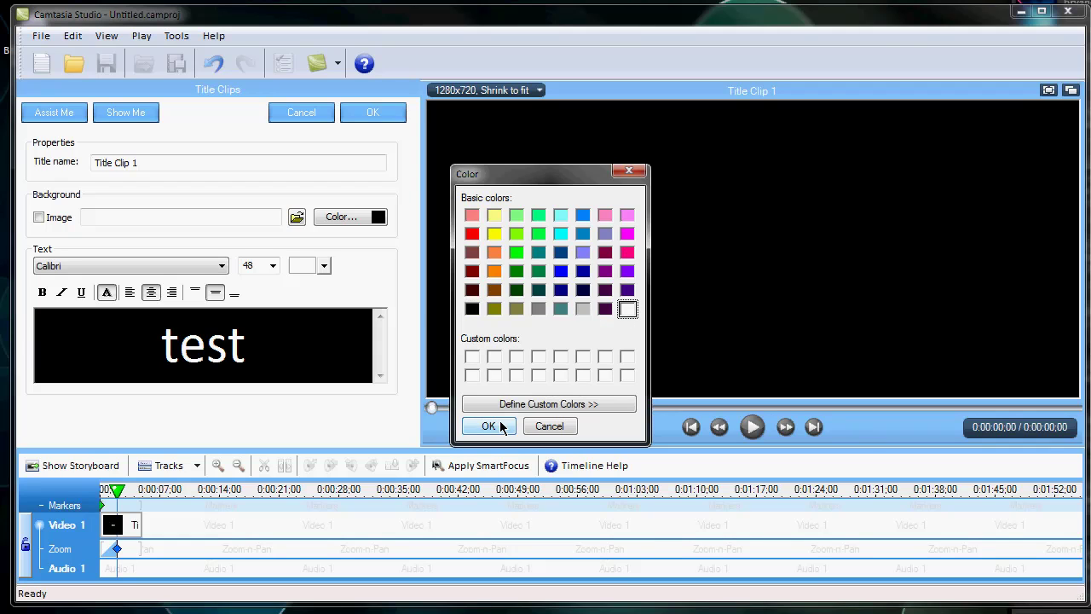
{"action": "left_click", "coordinate": [516, 271]}
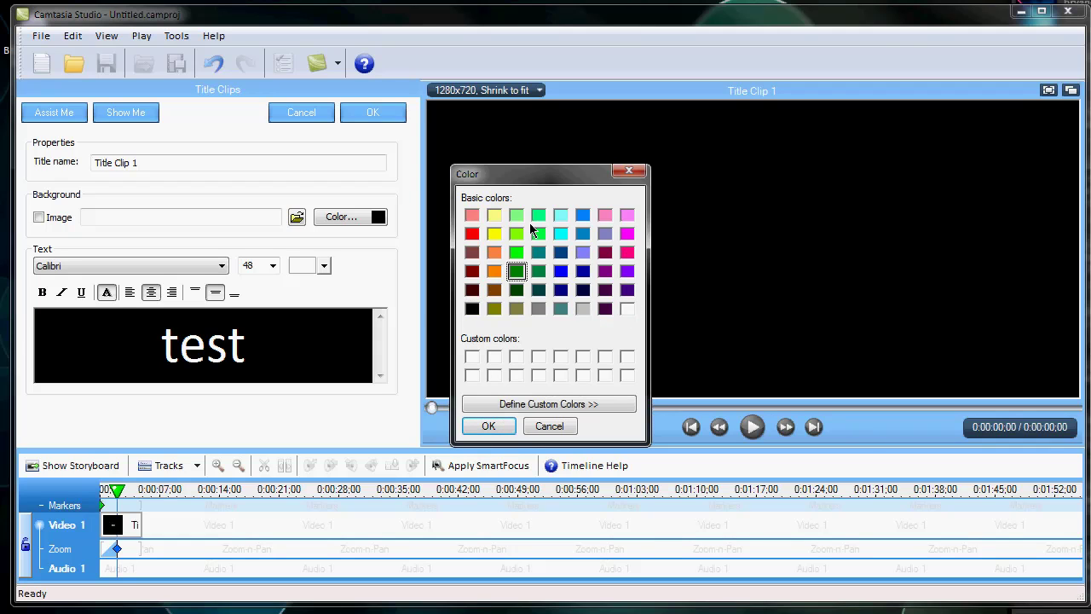
{"action": "left_click", "coordinate": [495, 232]}
{"action": "left_click", "coordinate": [471, 233]}
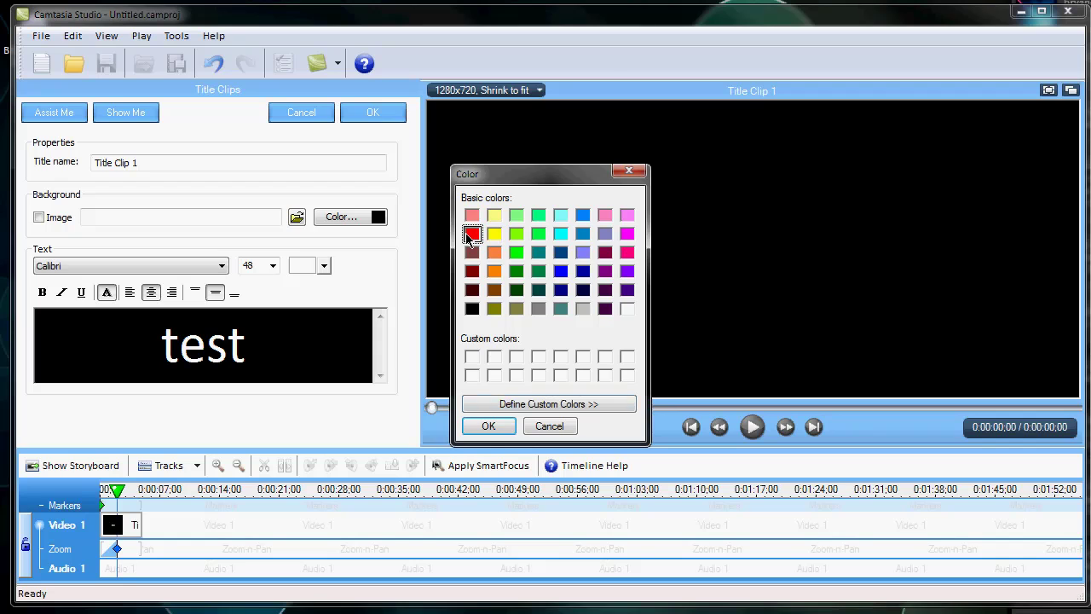
{"action": "left_click", "coordinate": [488, 425]}
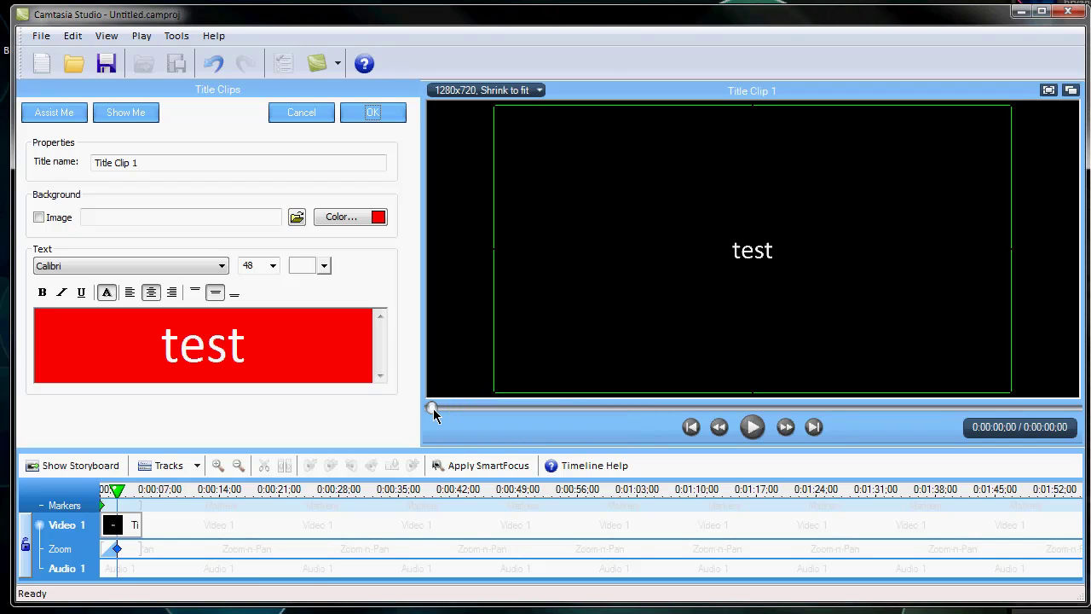
{"action": "left_click", "coordinate": [369, 120]}
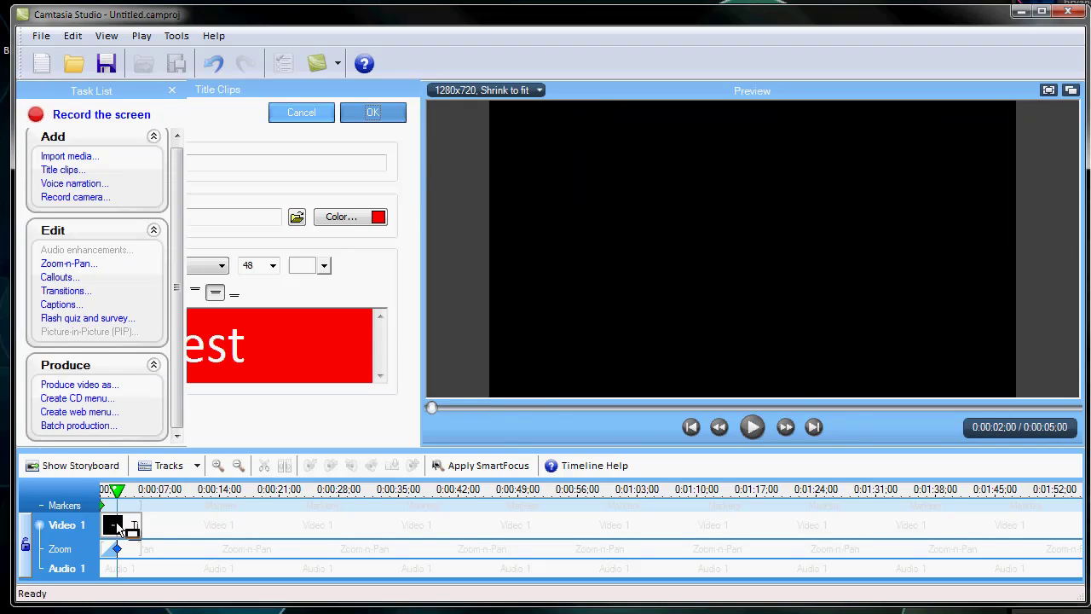
Reopen Zoom-n-Pan and scrub around the 2-second zoom to review it
{"action": "left_click_drag", "start_coordinate": [116, 492], "coordinate": [102, 493]}
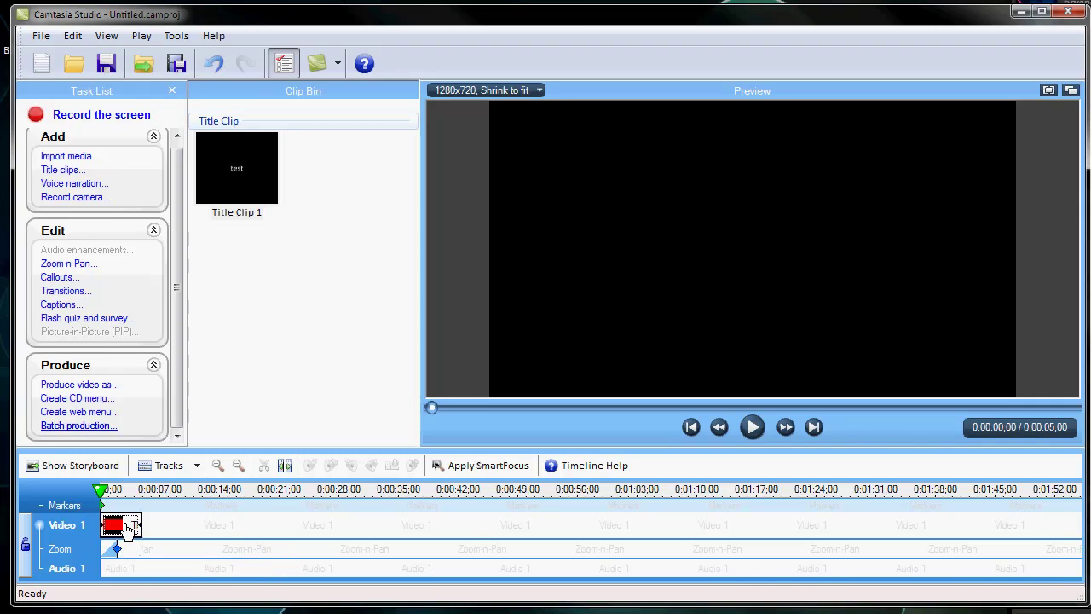
{"action": "left_click", "coordinate": [68, 263]}
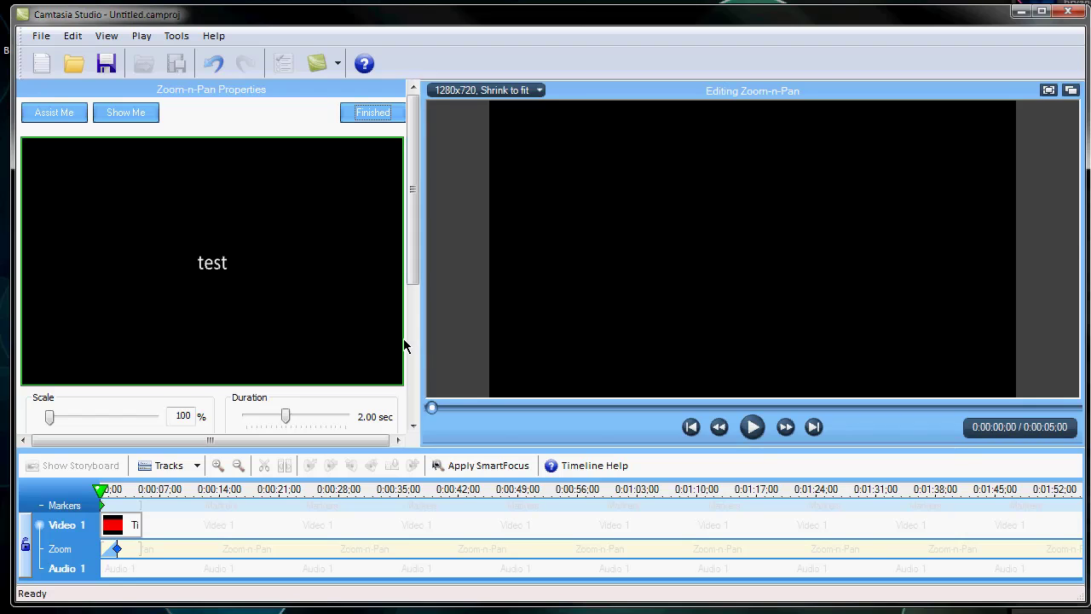
{"action": "scroll", "coordinate": [404, 339], "scroll_direction": "down", "scroll_amount": 3}
{"action": "left_click", "coordinate": [118, 489]}
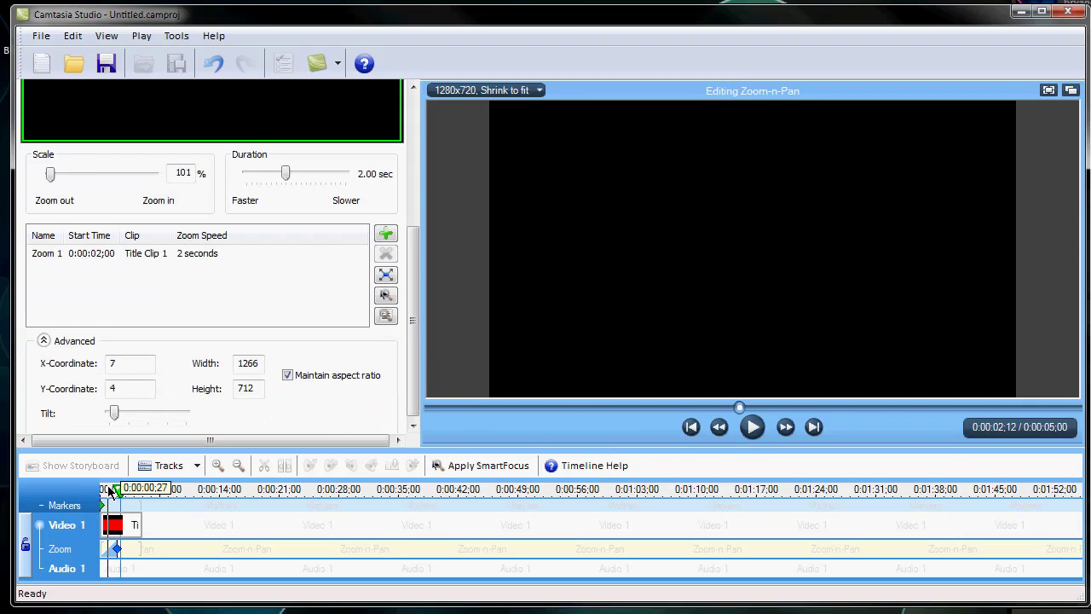
{"action": "left_click", "coordinate": [109, 491]}
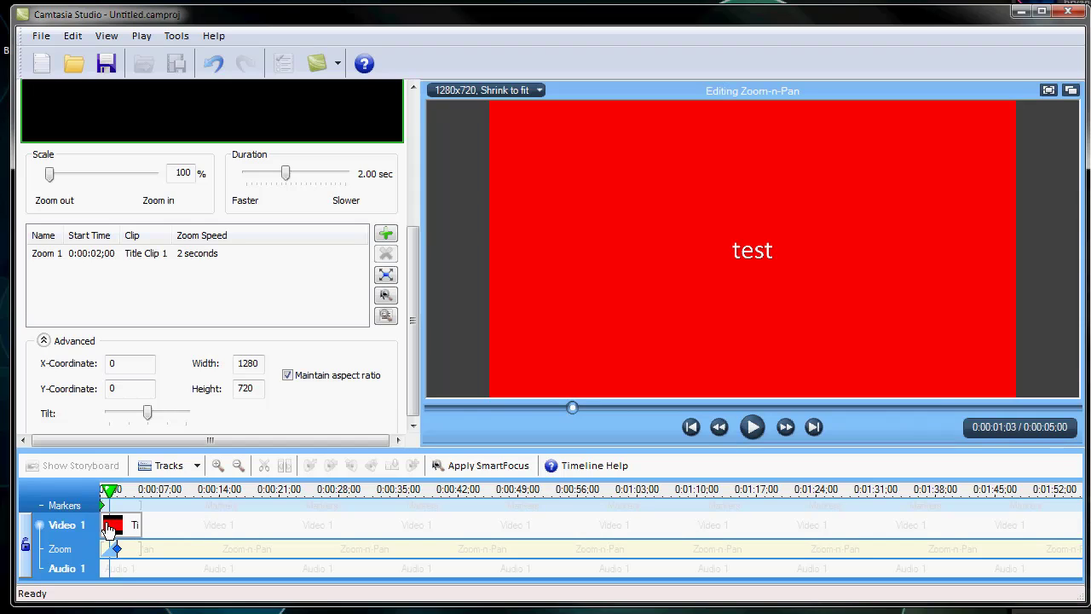
Add an instant tilted Zoom 2 key at 0:00:00 and change Zoom 1's tilt at 2 seconds
{"action": "left_click_drag", "start_coordinate": [148, 412], "coordinate": [83, 416]}
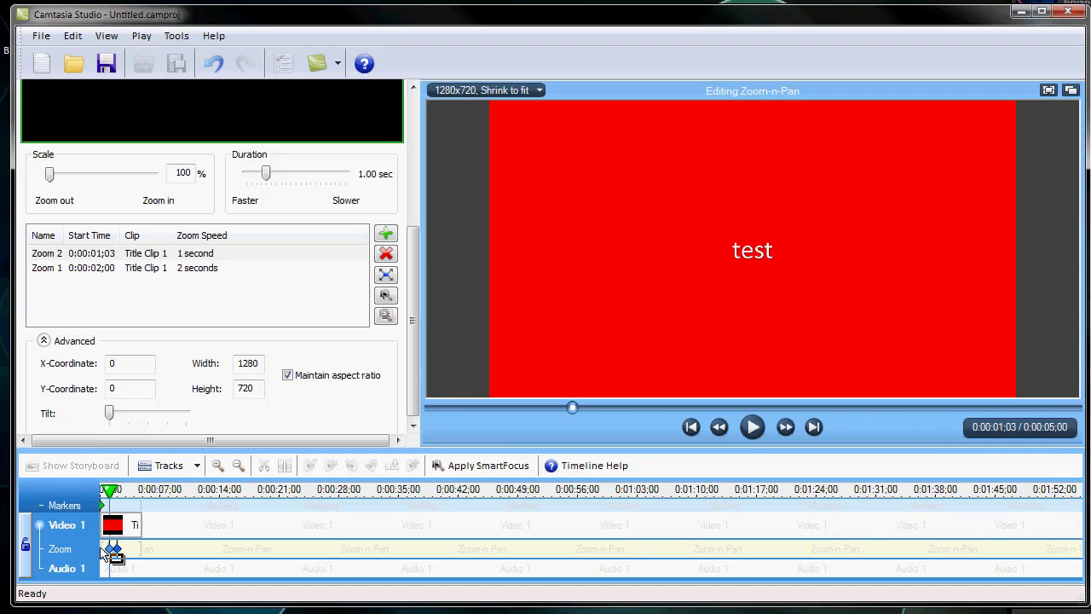
{"action": "left_click_drag", "start_coordinate": [110, 554], "coordinate": [102, 553]}
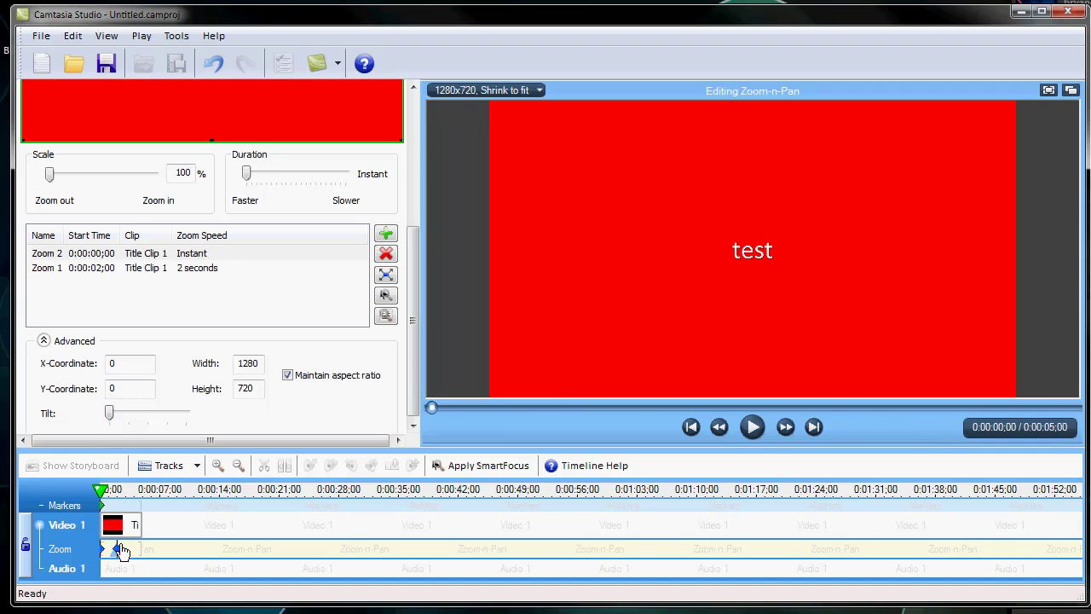
{"action": "left_click_drag", "start_coordinate": [109, 414], "coordinate": [180, 416]}
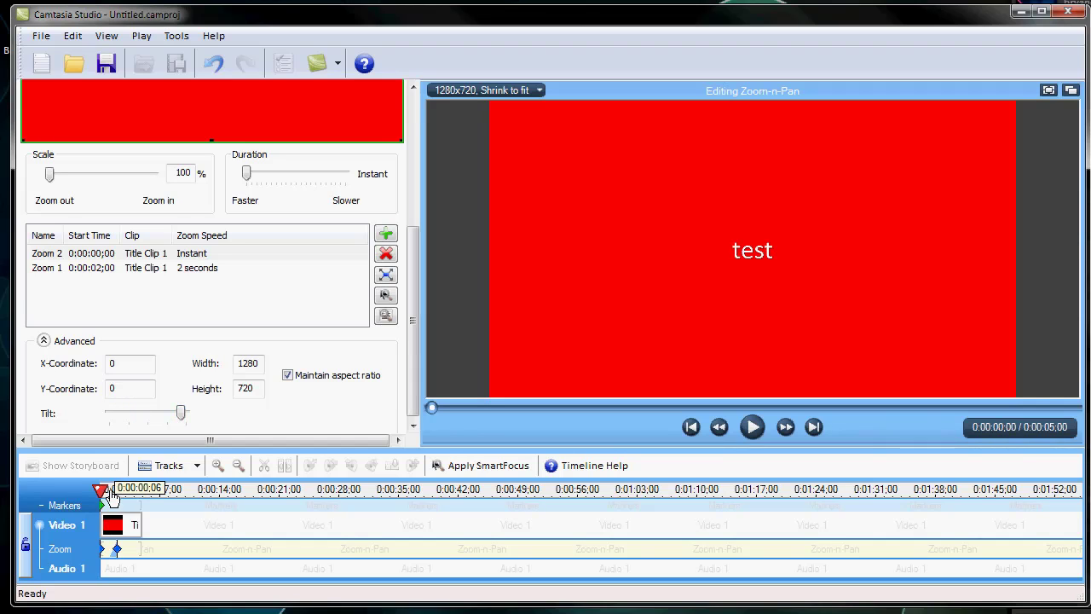
{"action": "left_click_drag", "start_coordinate": [112, 495], "coordinate": [117, 491]}
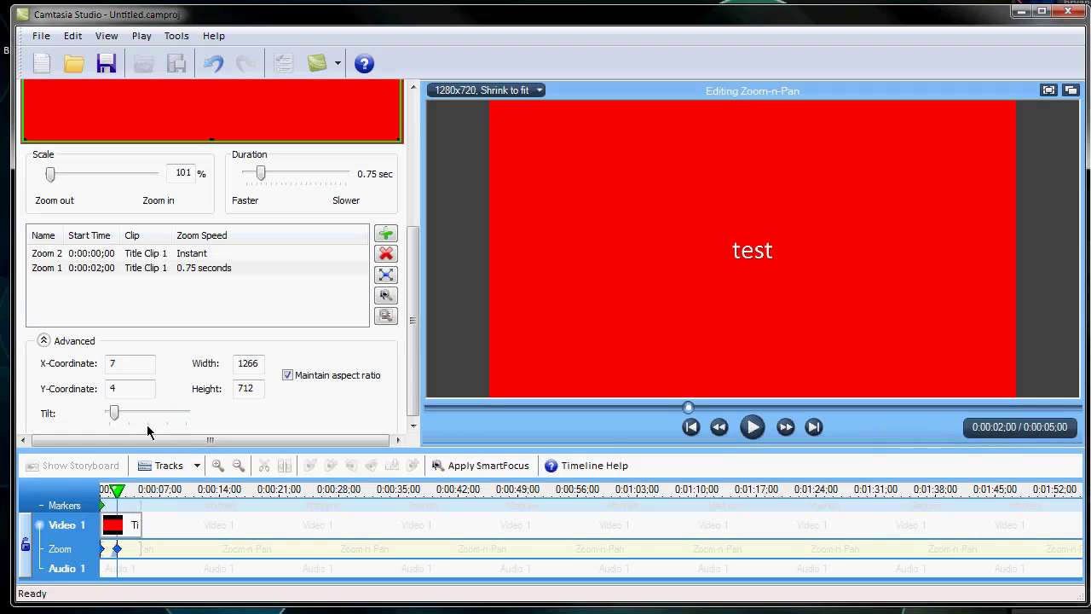
{"action": "left_click_drag", "start_coordinate": [114, 414], "coordinate": [165, 420]}
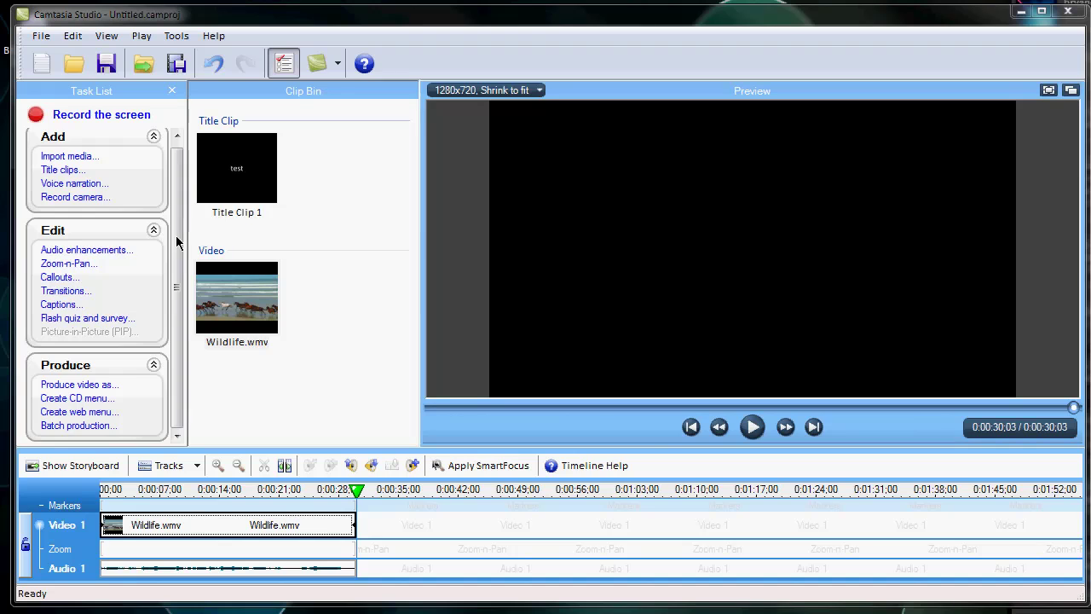
Add a tilted 1-second zoom key to Wildlife.wmv at 0:00:07;12
{"action": "left_click", "coordinate": [85, 265]}
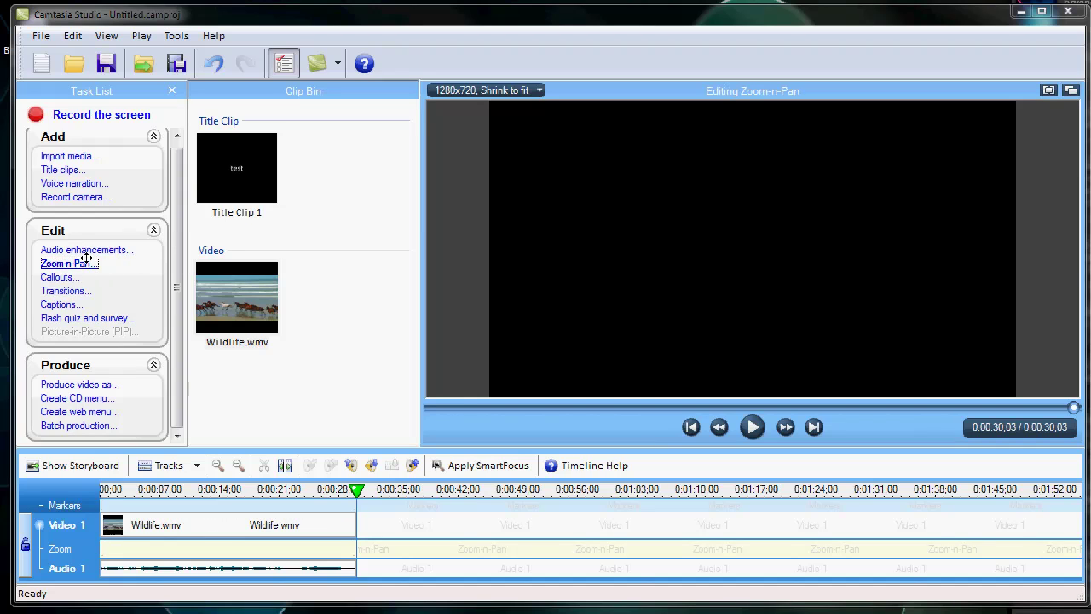
{"action": "left_click", "coordinate": [153, 488]}
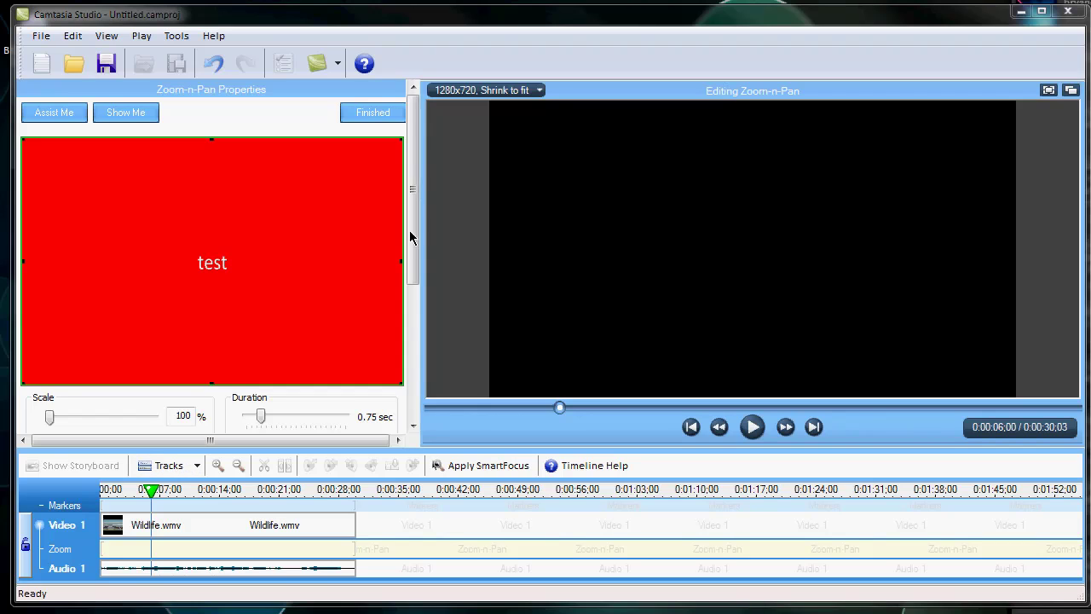
{"action": "scroll", "coordinate": [407, 264], "scroll_direction": "down", "scroll_amount": 3}
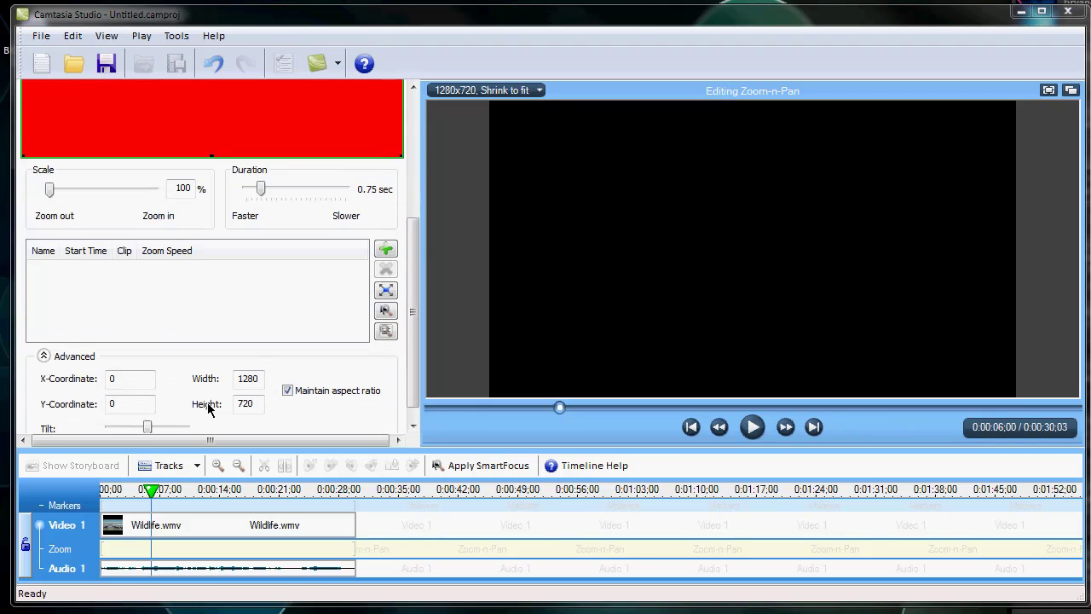
{"action": "left_click", "coordinate": [163, 488]}
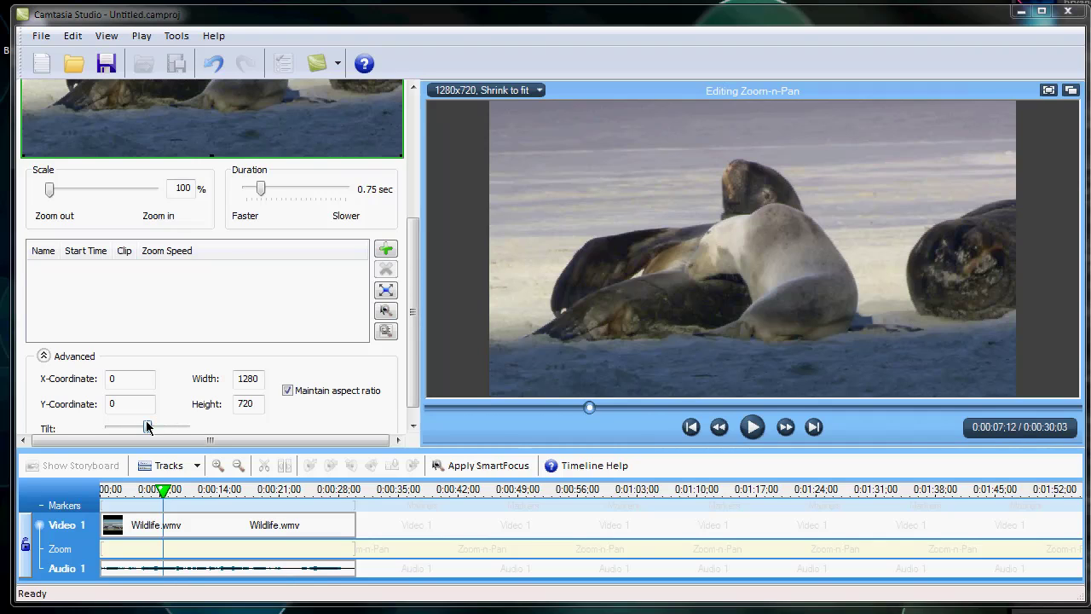
{"action": "left_click_drag", "start_coordinate": [146, 426], "coordinate": [108, 431]}
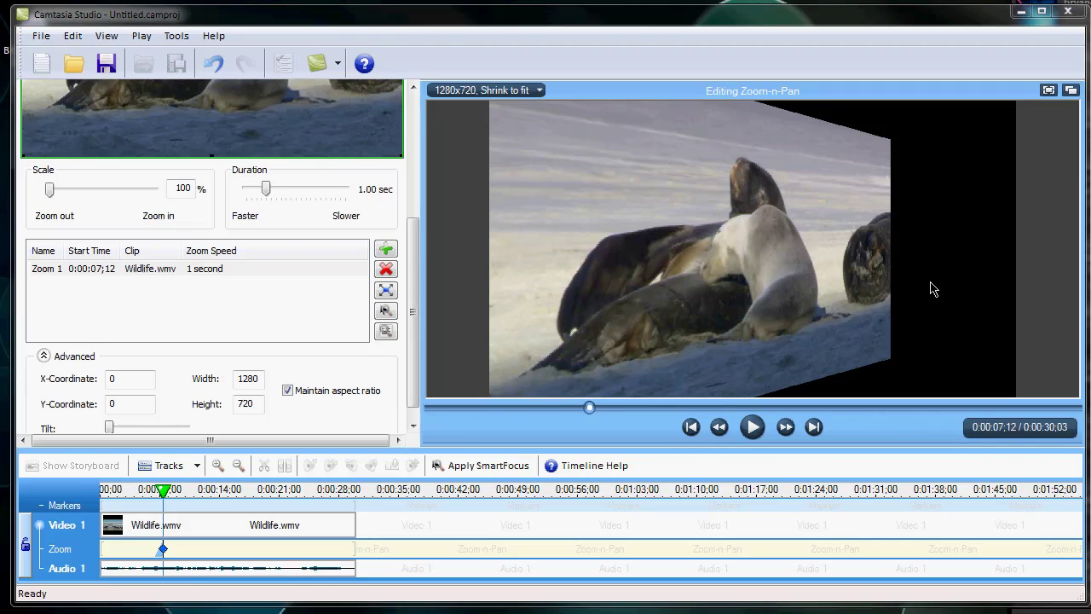
{"action": "left_click", "coordinate": [127, 403]}
{"action": "left_click_drag", "start_coordinate": [419, 242], "coordinate": [401, 117]}
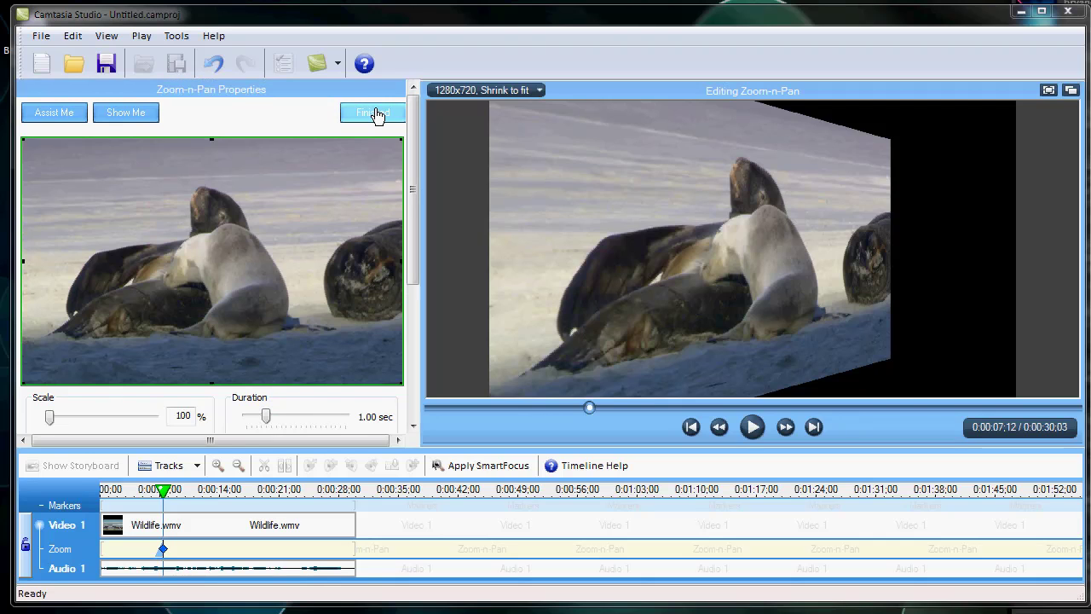
Finish zoom-n-pan editing and add an Arrow callout at the video's top-left
{"action": "left_click", "coordinate": [375, 115]}
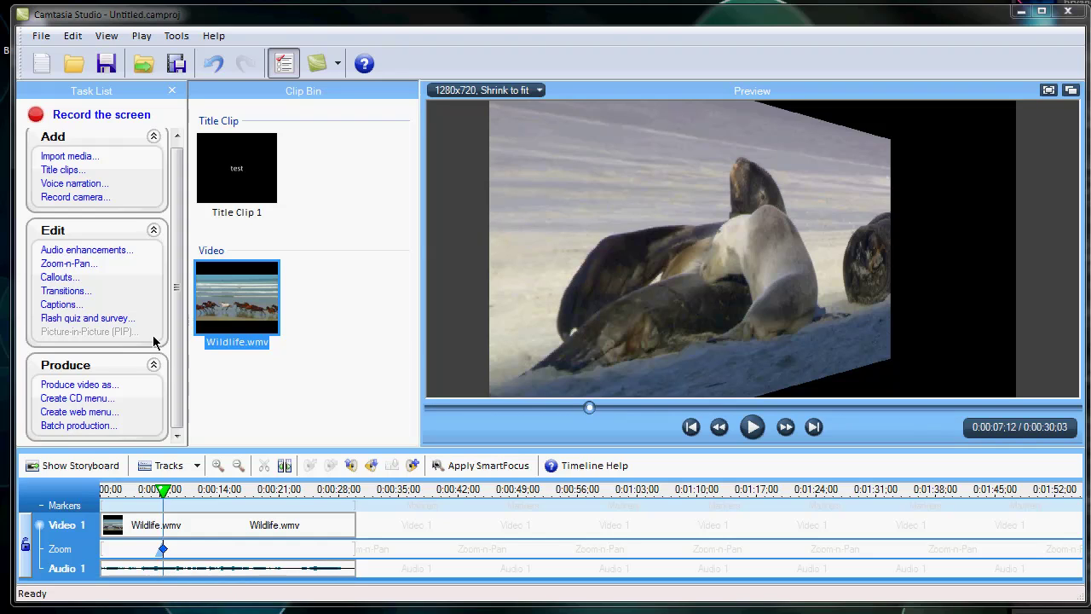
{"action": "left_click", "coordinate": [70, 279]}
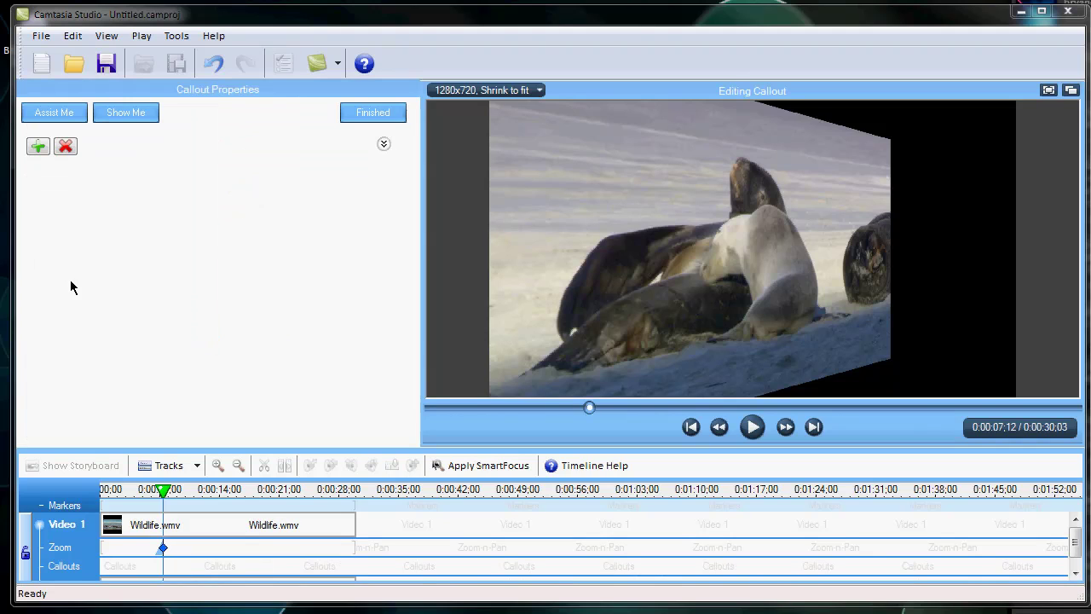
{"action": "left_click", "coordinate": [34, 150]}
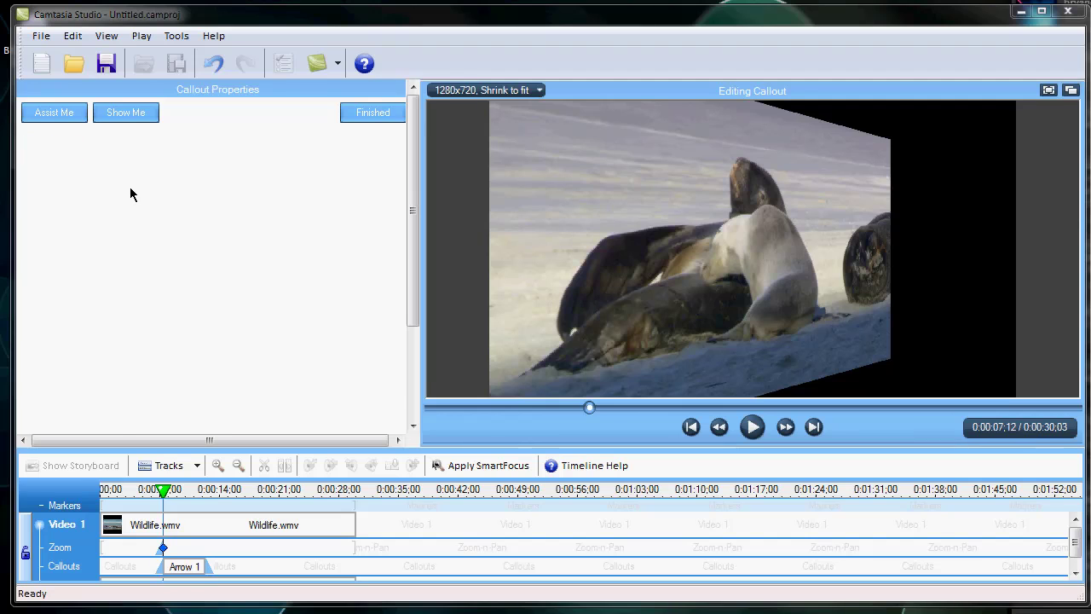
Add a second callout as a Transparent Hotspot, drag it onto the seals, and finish
{"action": "left_click", "coordinate": [115, 194]}
{"action": "scroll", "coordinate": [128, 247], "scroll_direction": "down", "scroll_amount": 1}
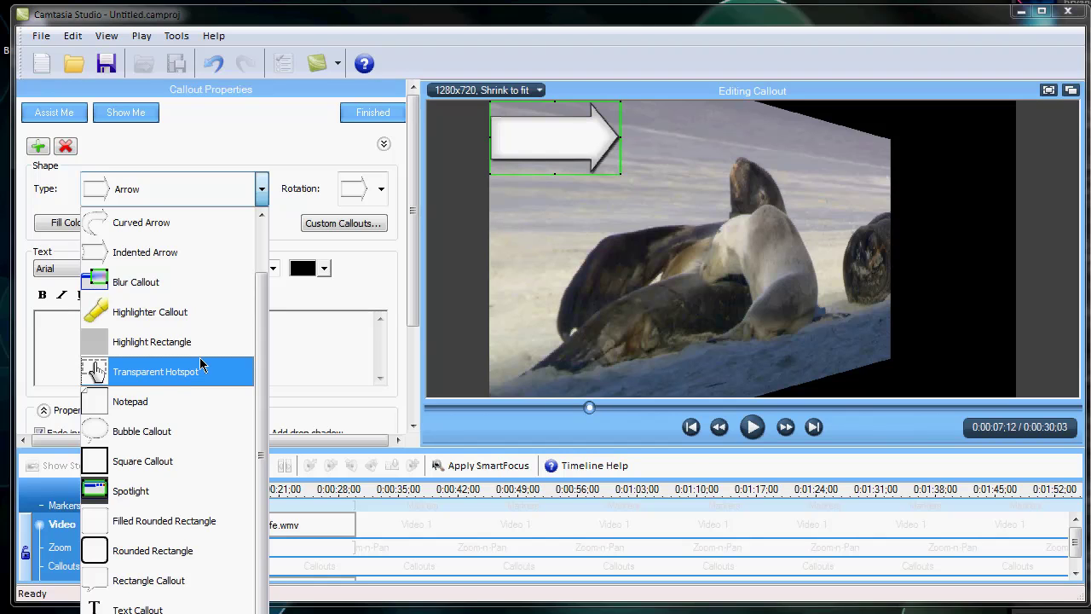
{"action": "left_click", "coordinate": [171, 374]}
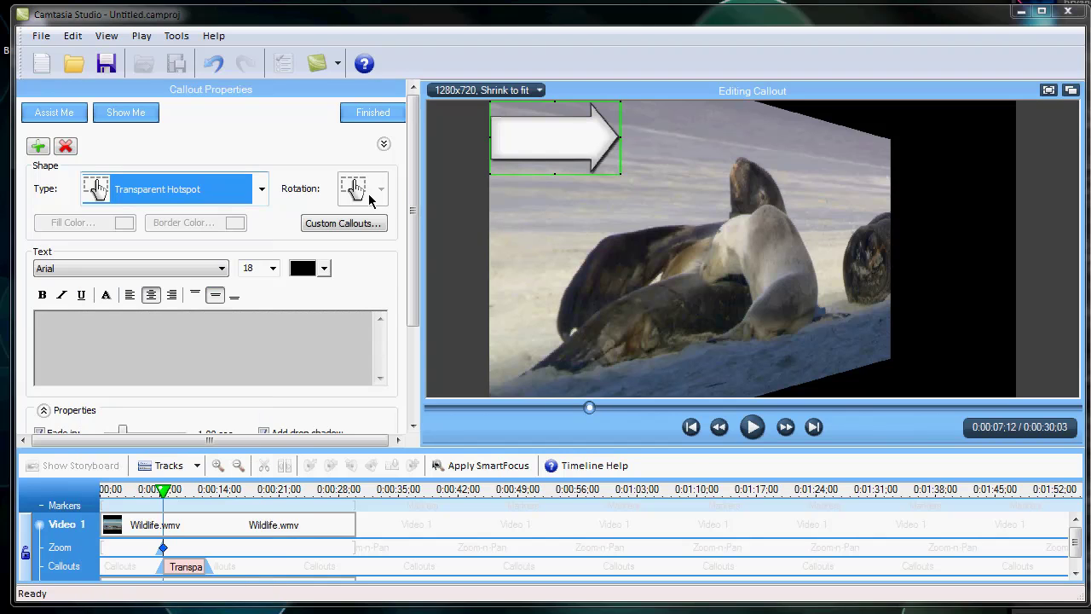
{"action": "left_click", "coordinate": [155, 191]}
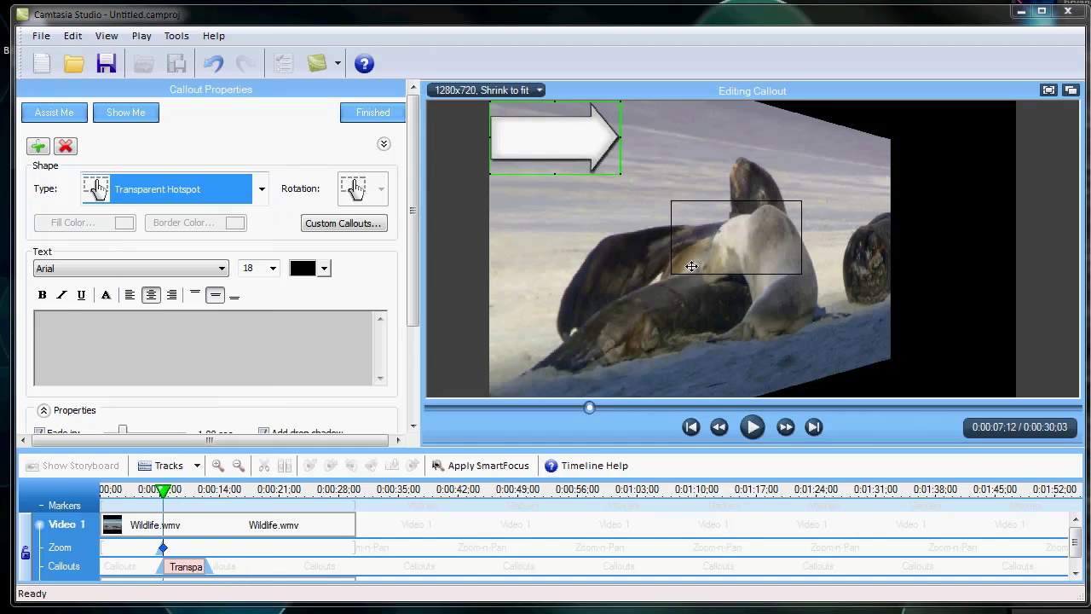
{"action": "mouse_move", "coordinate": [692, 266]}
{"action": "left_mouse_down"}
{"action": "mouse_move", "coordinate": [726, 266]}
{"action": "mouse_move", "coordinate": [694, 266]}
{"action": "left_mouse_up"}
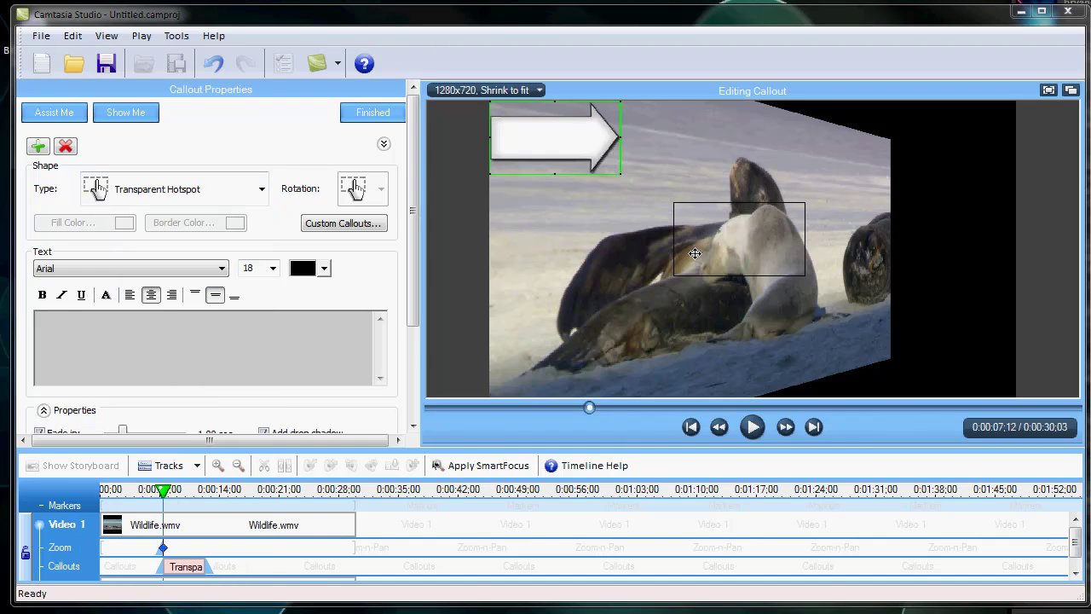
{"action": "left_click_drag", "start_coordinate": [666, 204], "coordinate": [587, 275]}
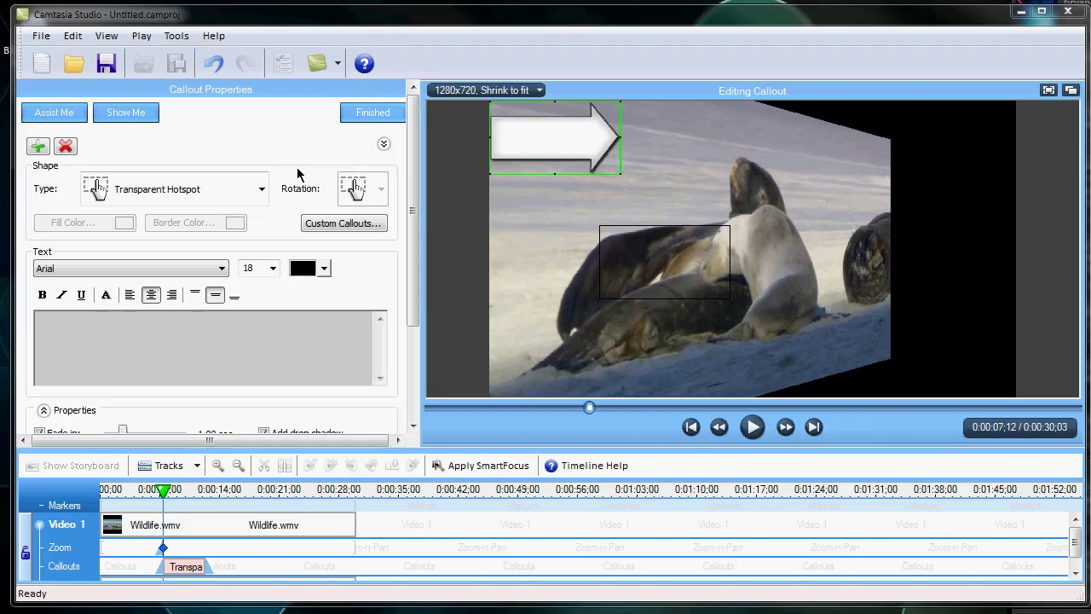
{"action": "left_click", "coordinate": [348, 117]}
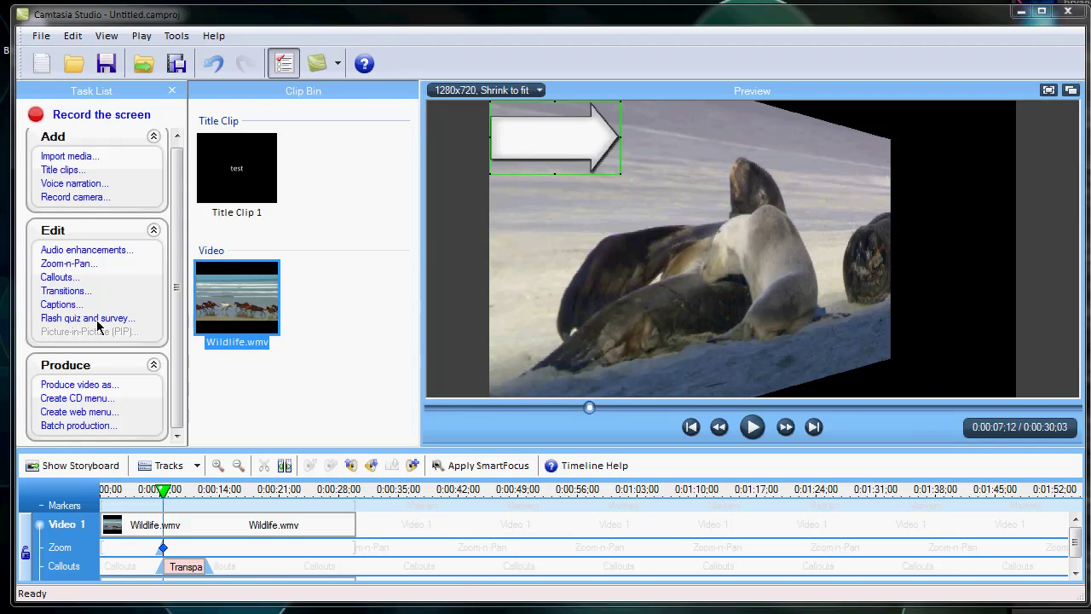
{"action": "left_click", "coordinate": [65, 291]}
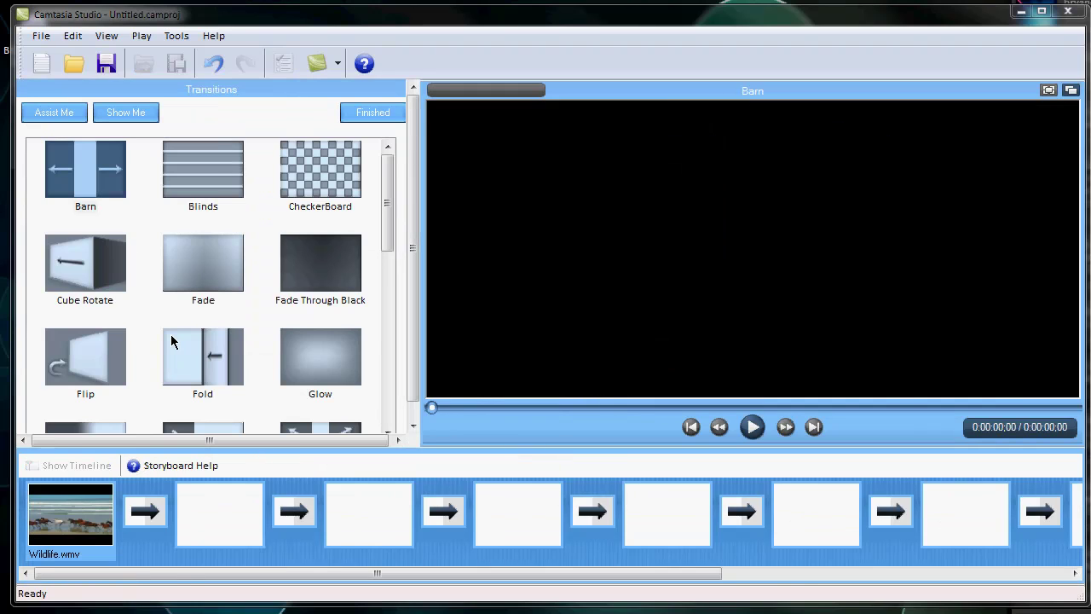
{"action": "left_click_drag", "start_coordinate": [86, 269], "coordinate": [143, 515]}
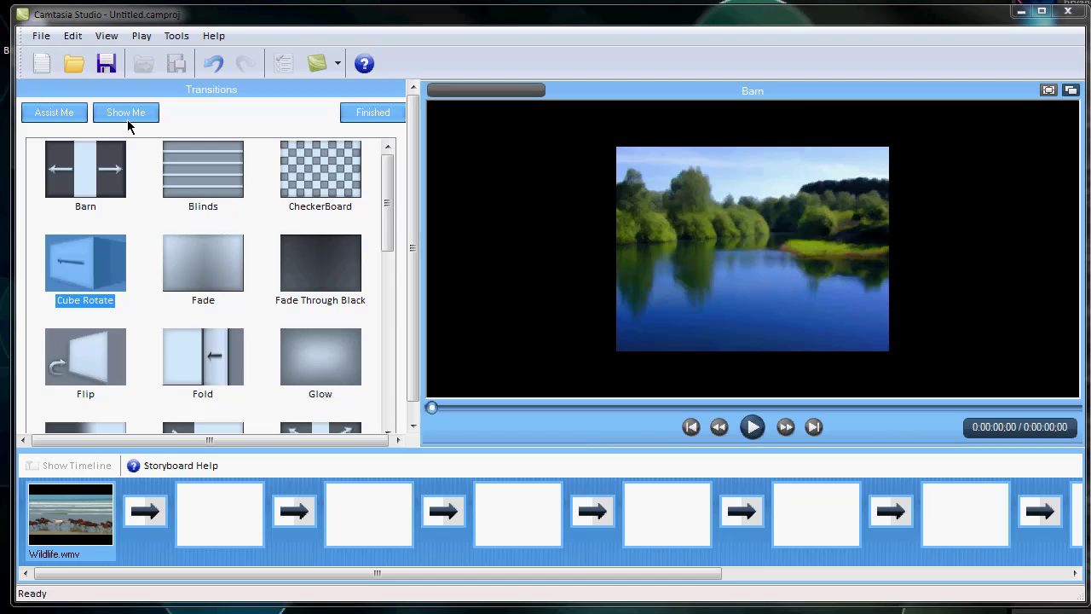
{"action": "left_click", "coordinate": [389, 113]}
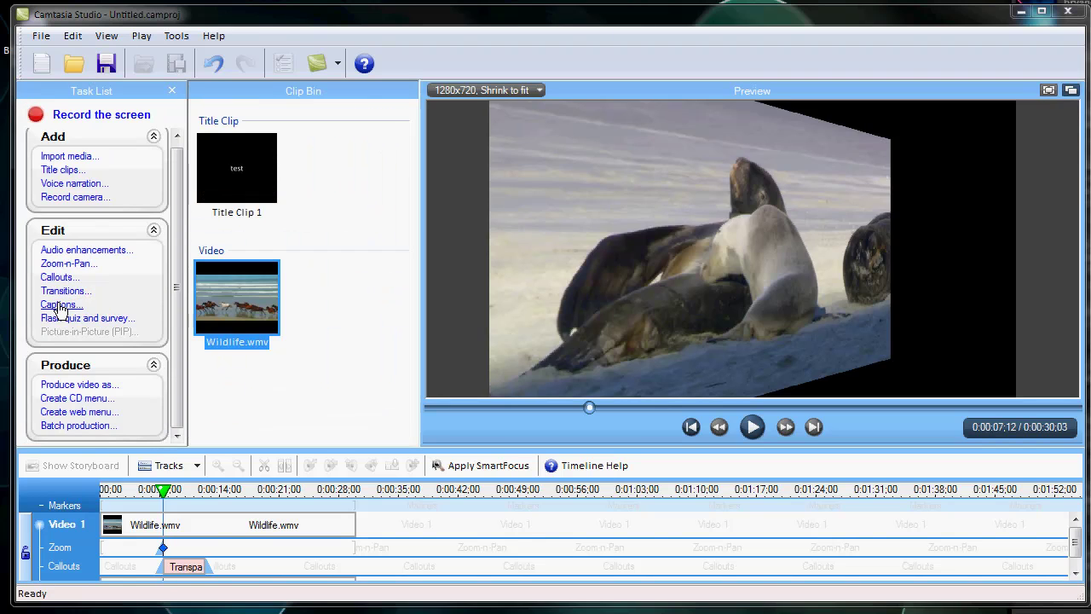
Add captions, dismiss the Camtasia Studio Tip, finish, and launch Produce video as
{"action": "left_click", "coordinate": [59, 304]}
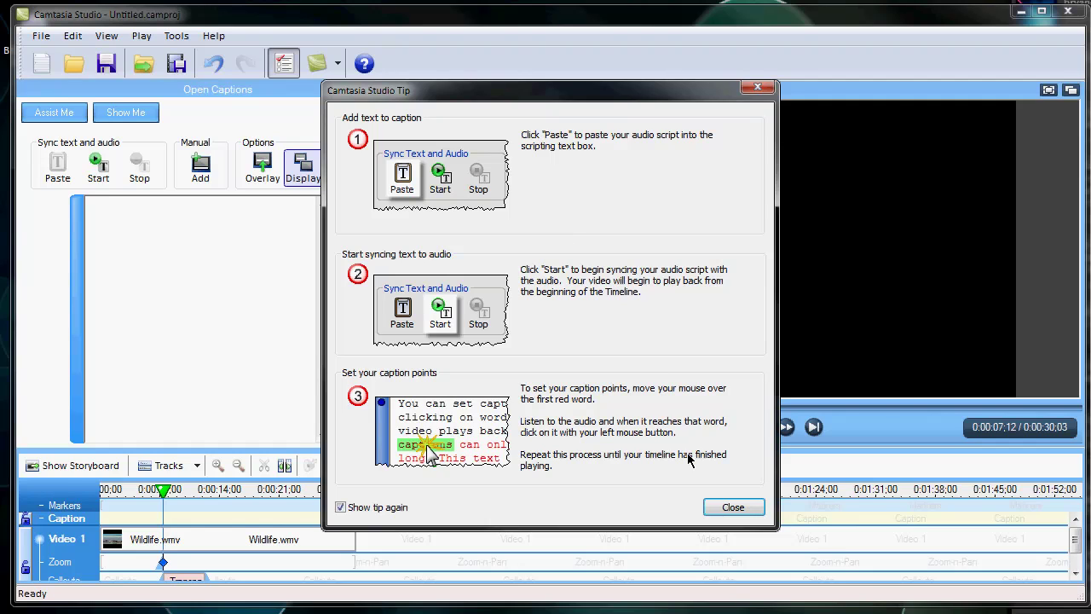
{"action": "left_click", "coordinate": [731, 506]}
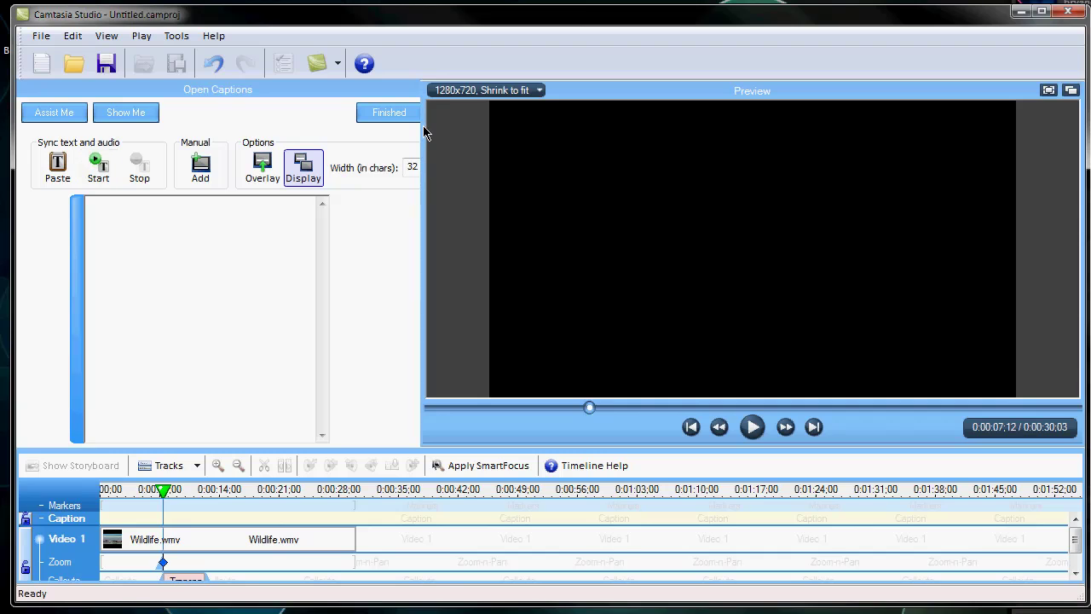
{"action": "left_click", "coordinate": [392, 119]}
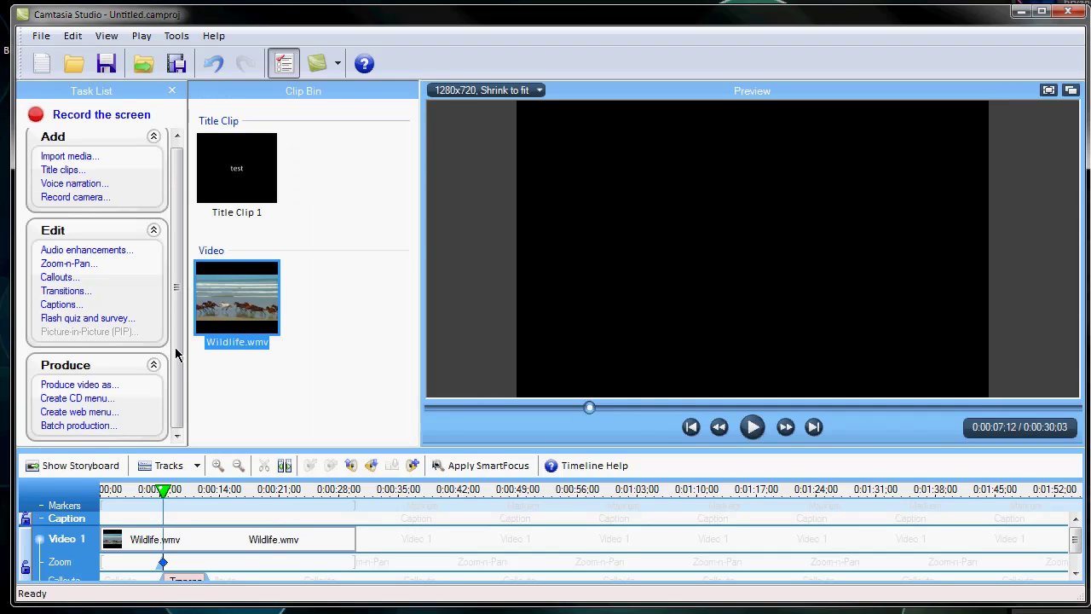
{"action": "left_click", "coordinate": [73, 385]}
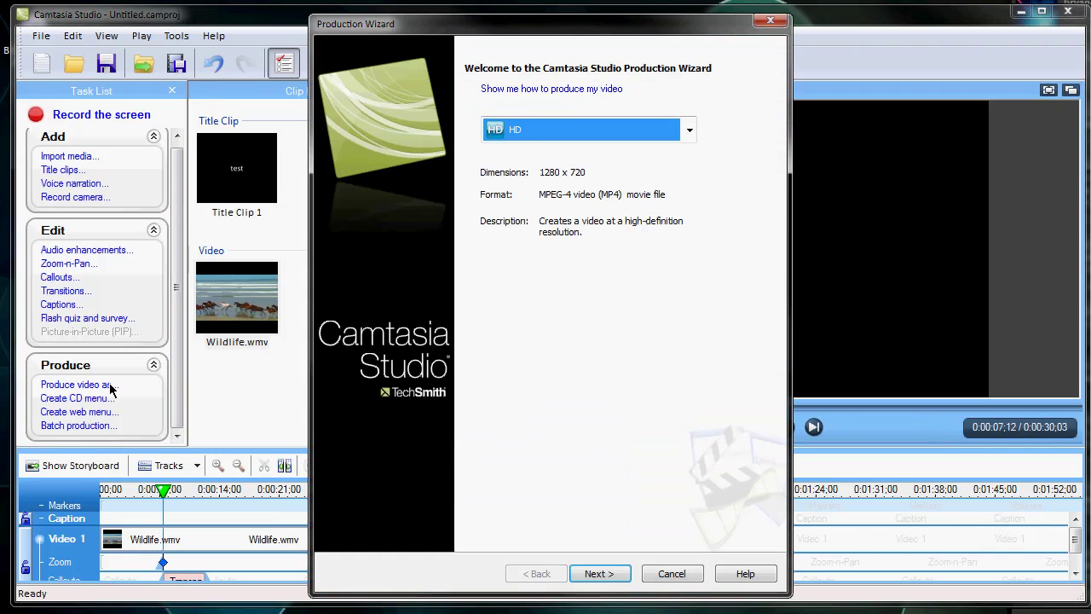
Keep the HD preset, open it via Add / Edit Preset, and advance to Flash Templates
{"action": "left_click", "coordinate": [496, 136]}
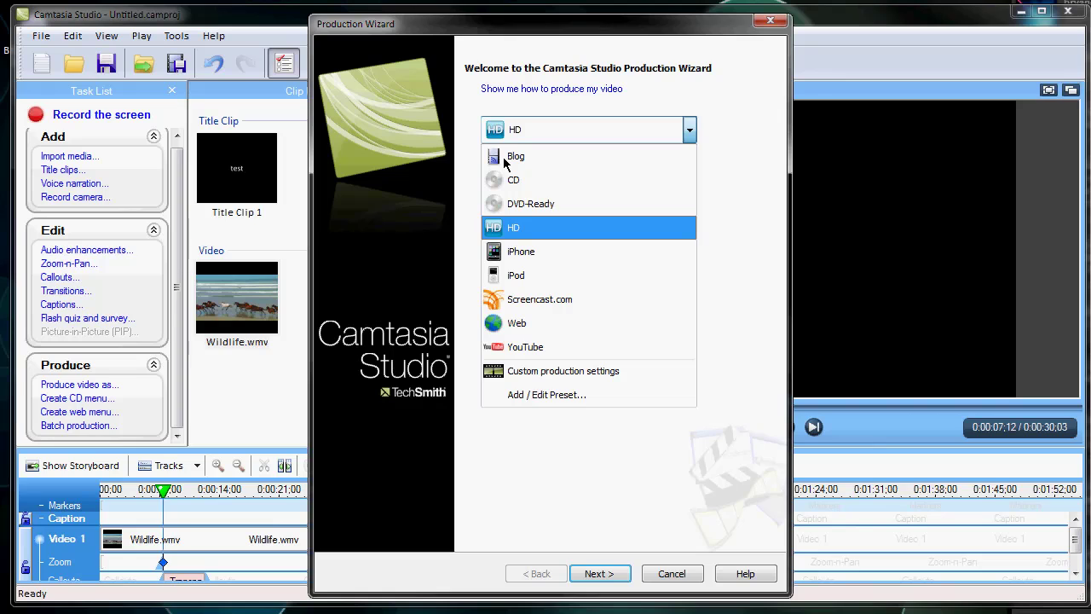
{"action": "left_click", "coordinate": [529, 228]}
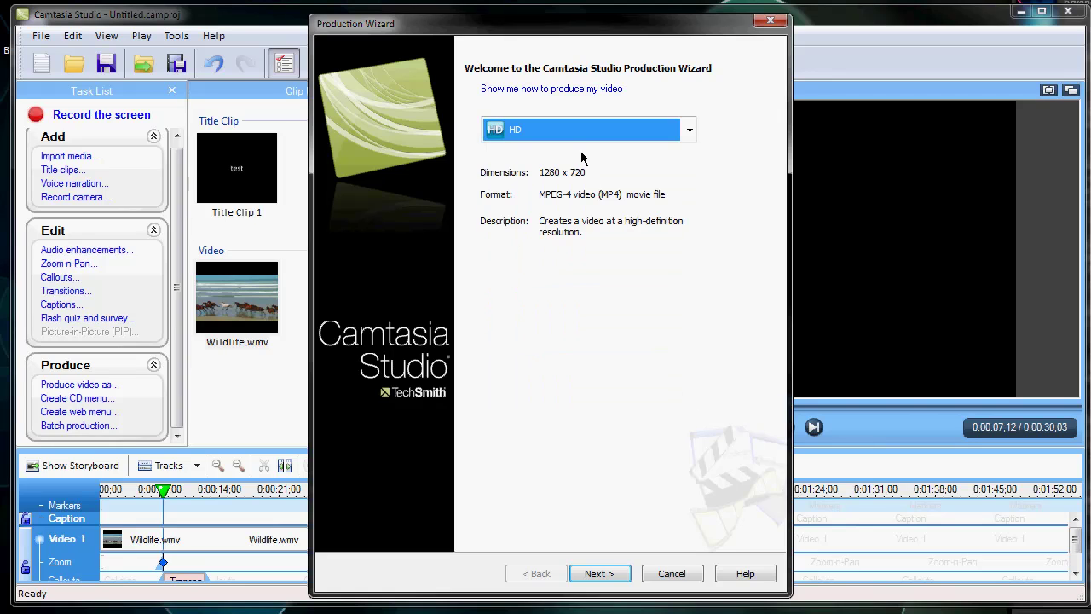
{"action": "left_click", "coordinate": [581, 132]}
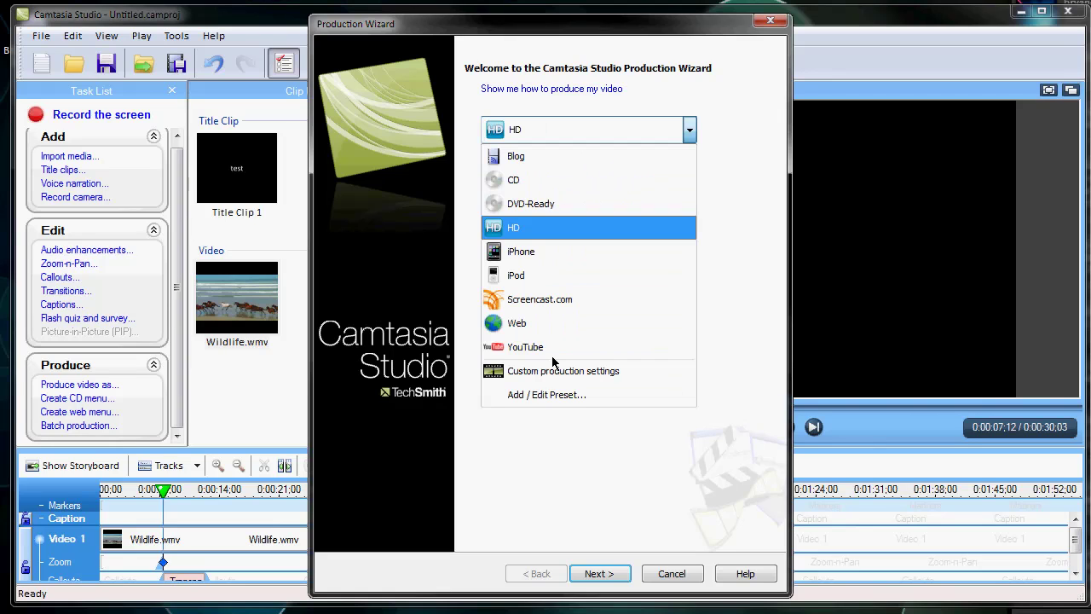
{"action": "left_click", "coordinate": [535, 398]}
{"action": "left_click", "coordinate": [554, 201]}
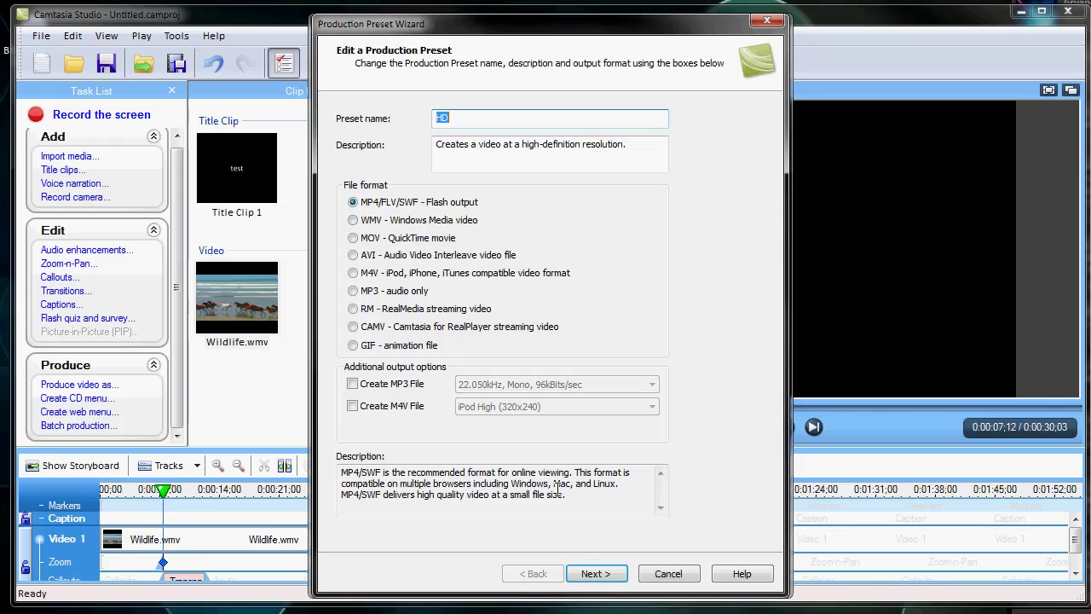
{"action": "left_click", "coordinate": [607, 573]}
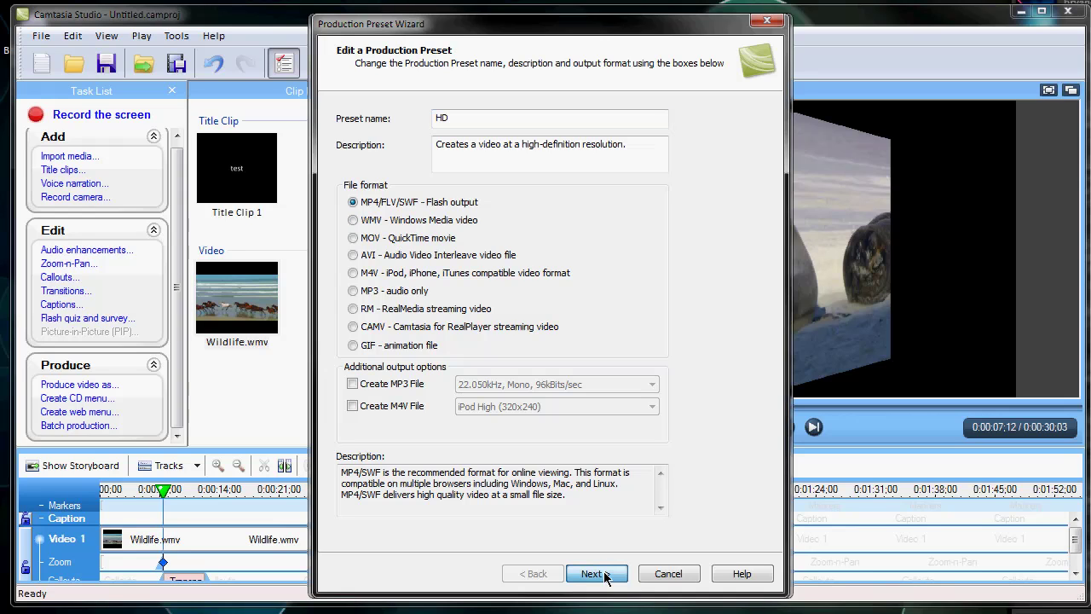
{"action": "left_click", "coordinate": [596, 574]}
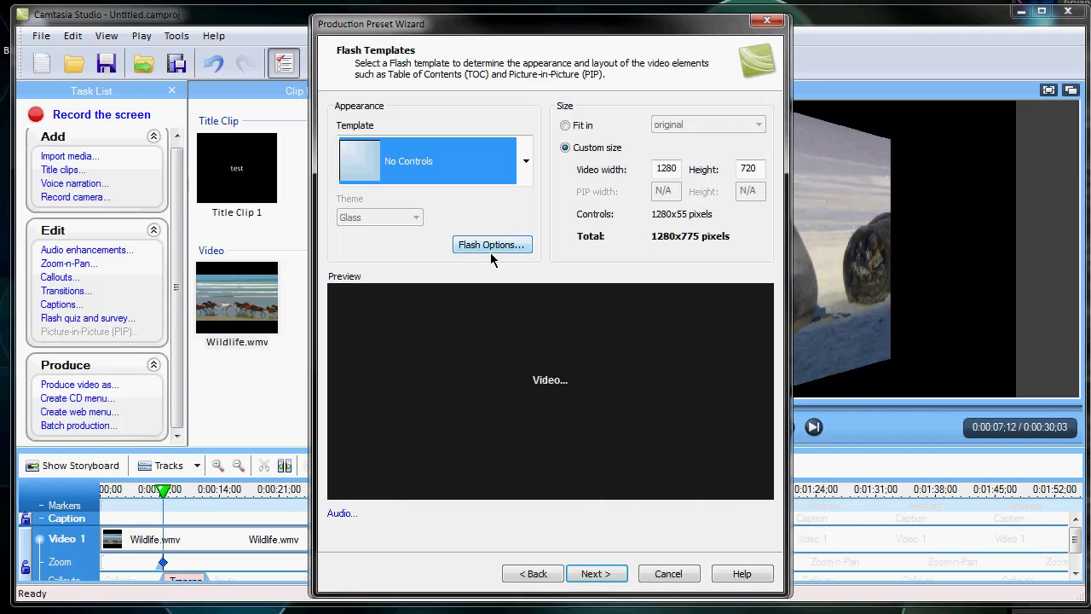
In Flash Options, raise video quality to about 85% and set frame rate to 30
{"action": "left_click", "coordinate": [490, 247]}
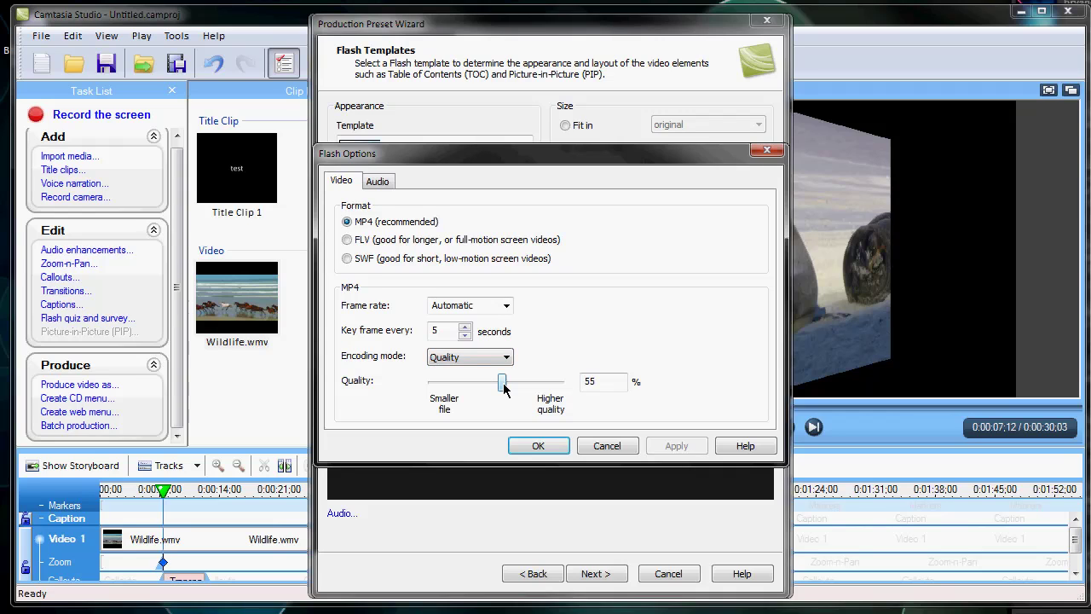
{"action": "left_click_drag", "start_coordinate": [503, 388], "coordinate": [543, 388]}
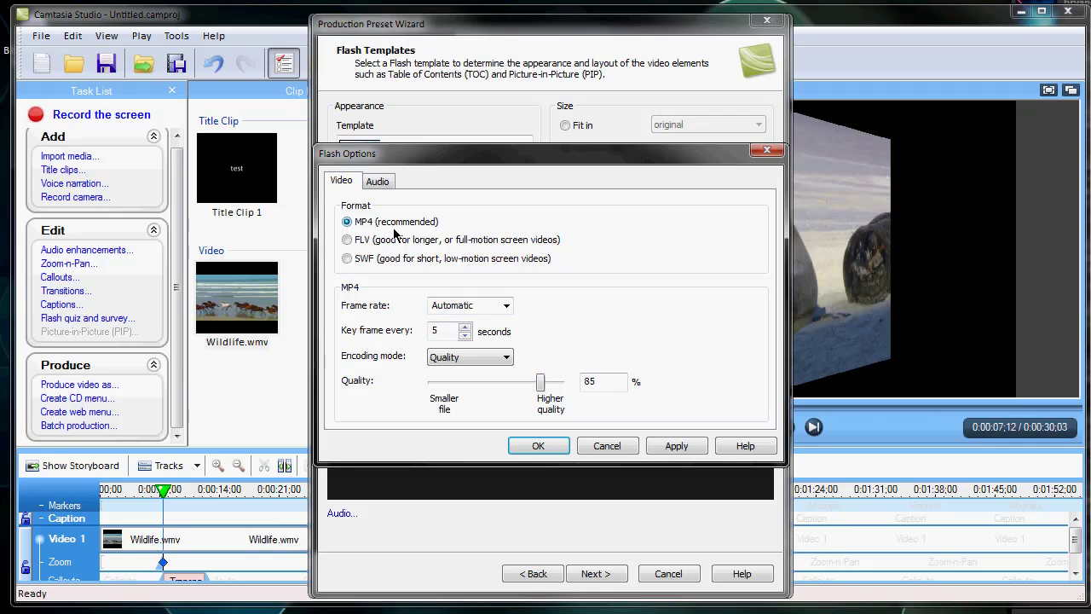
{"action": "left_click", "coordinate": [506, 306]}
{"action": "left_click", "coordinate": [405, 186]}
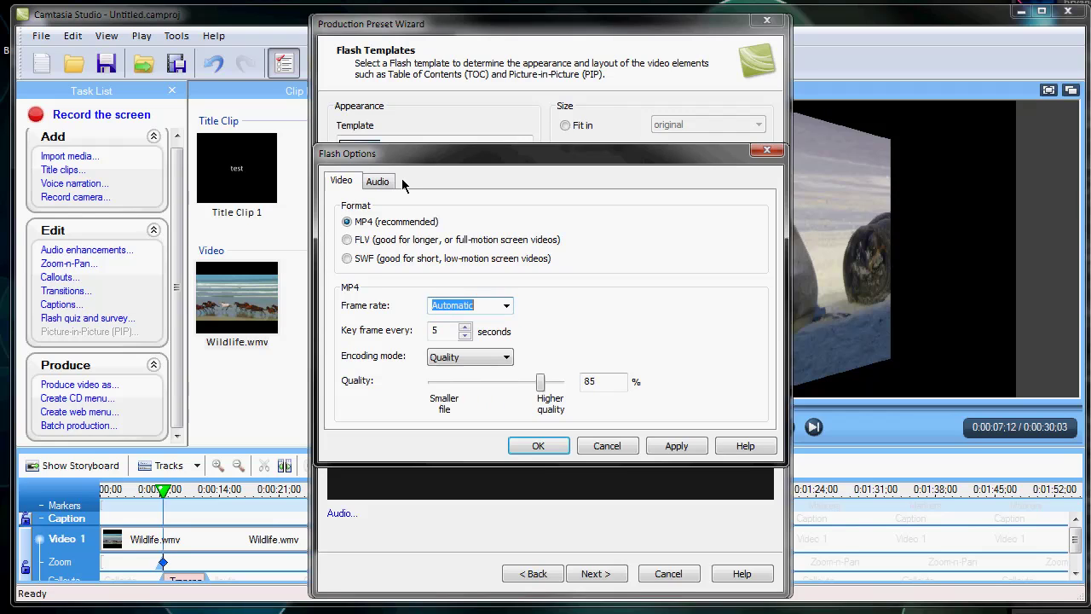
{"action": "left_click", "coordinate": [506, 307]}
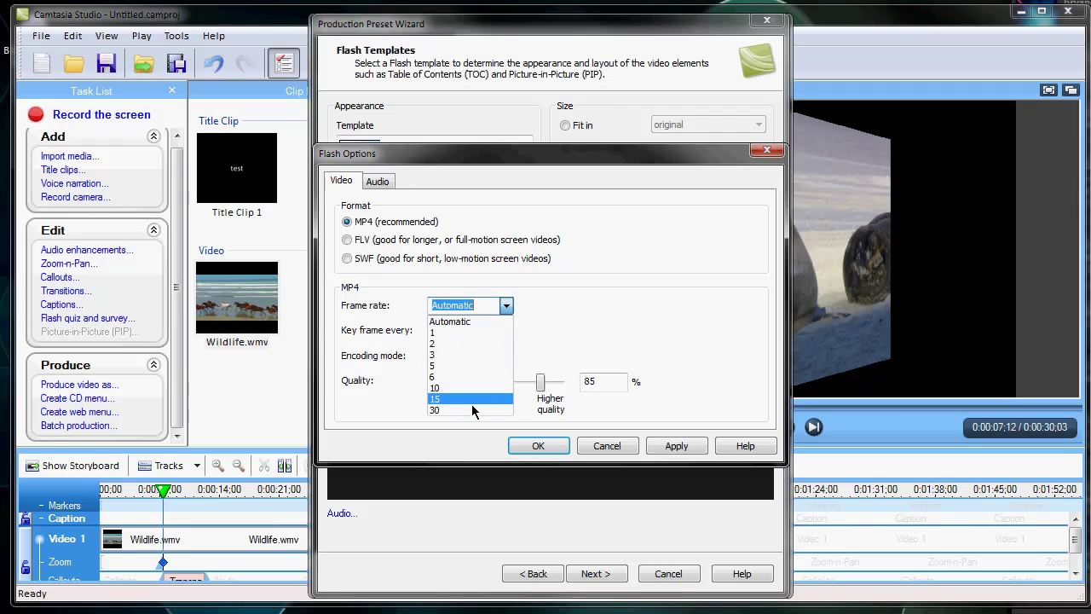
{"action": "left_click", "coordinate": [478, 399]}
Review the audio settings, apply the encoding options, advance a page, and close the preset editor
{"action": "left_click", "coordinate": [378, 182]}
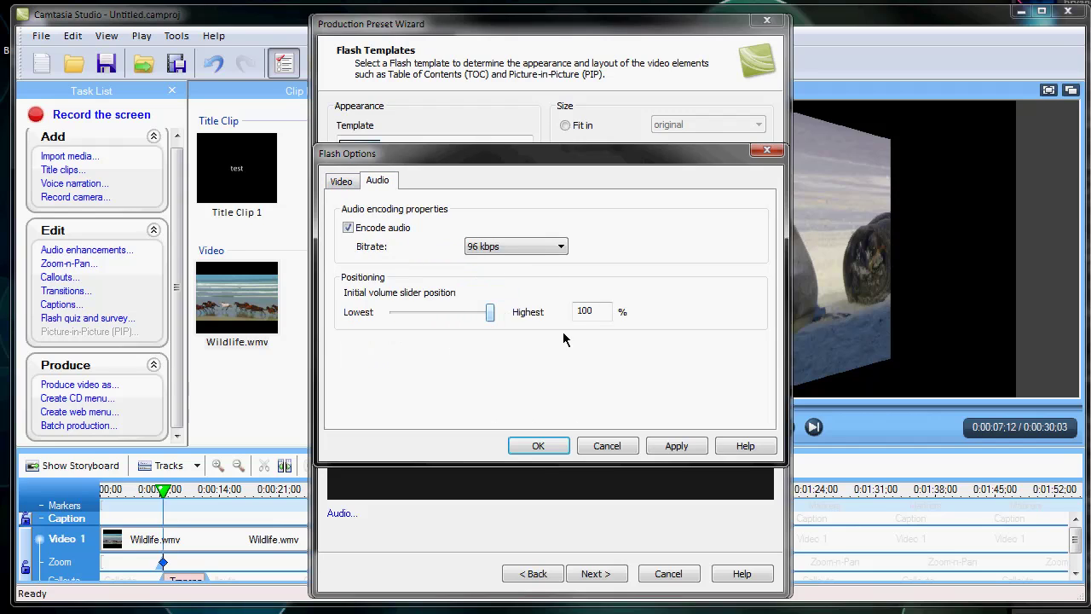
{"action": "left_click", "coordinate": [341, 181]}
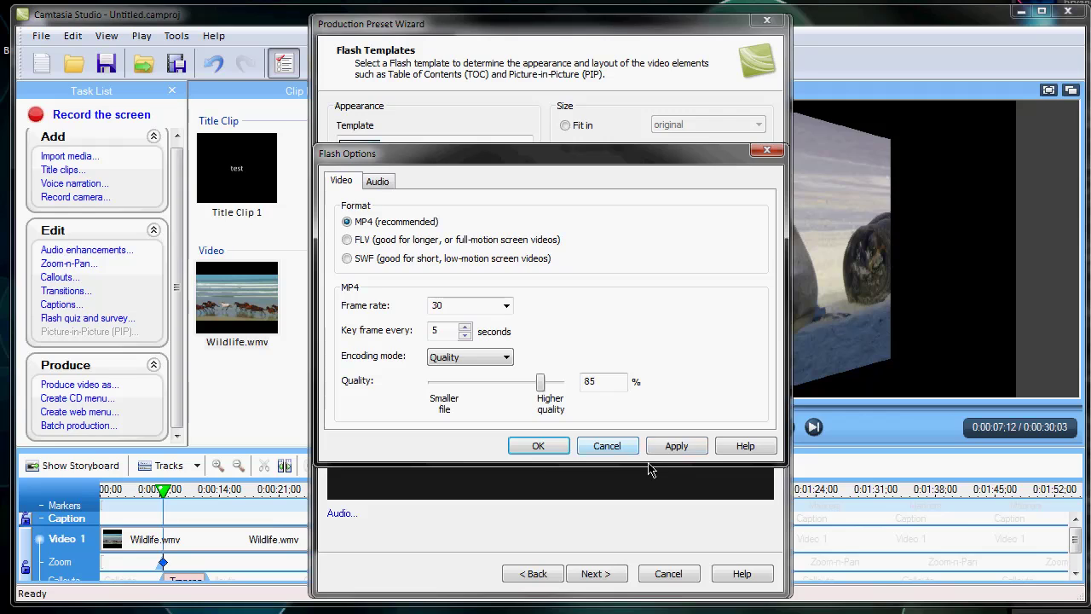
{"action": "left_click", "coordinate": [673, 446]}
{"action": "left_click", "coordinate": [538, 446]}
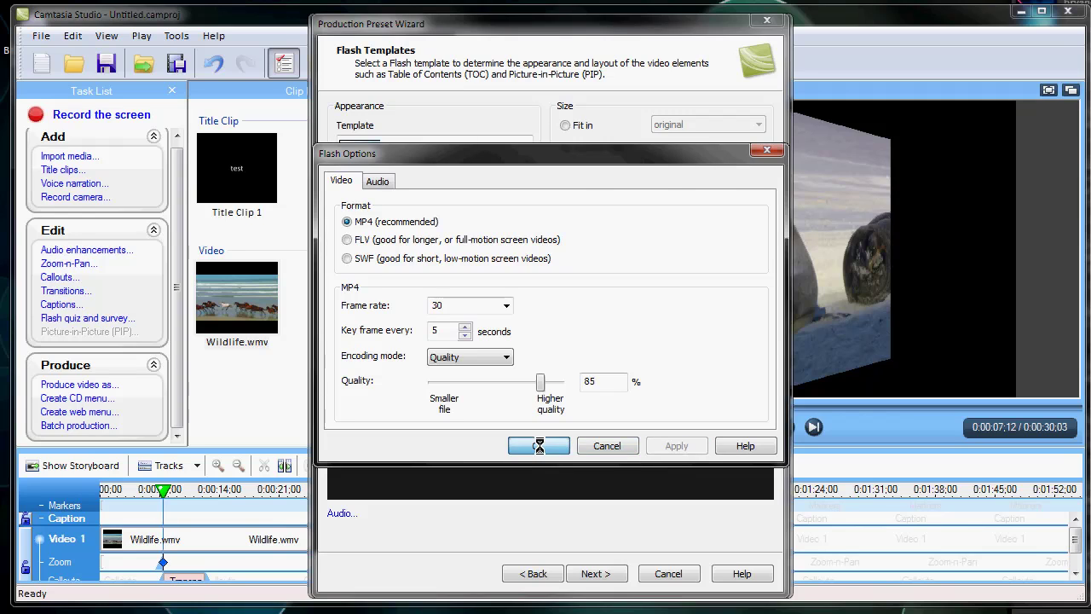
{"action": "left_click", "coordinate": [600, 574]}
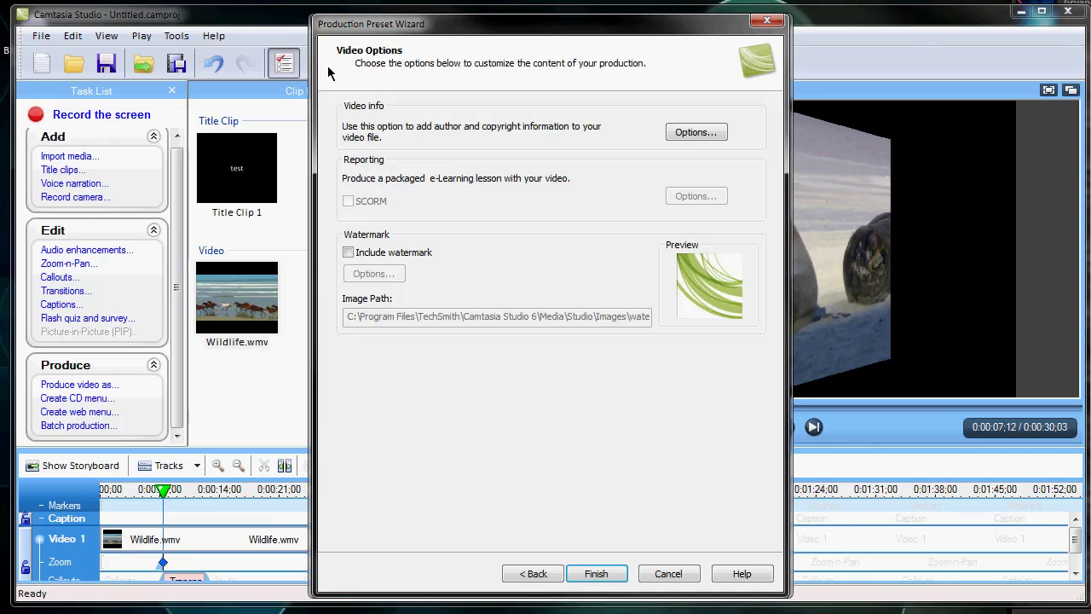
{"action": "left_click", "coordinate": [766, 22]}
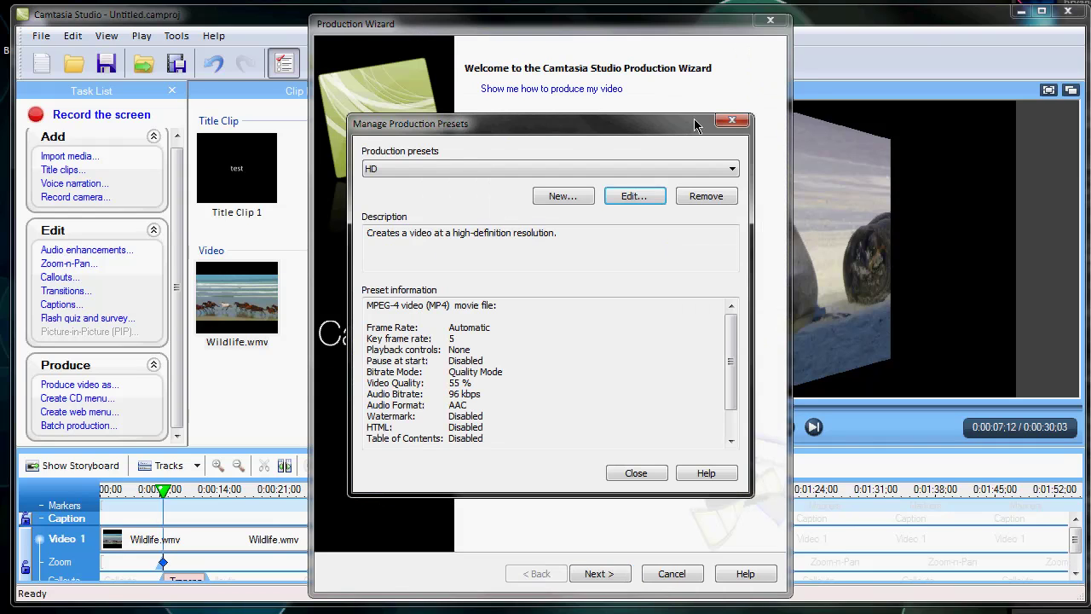
{"action": "left_click", "coordinate": [732, 121]}
{"action": "left_click", "coordinate": [769, 19]}
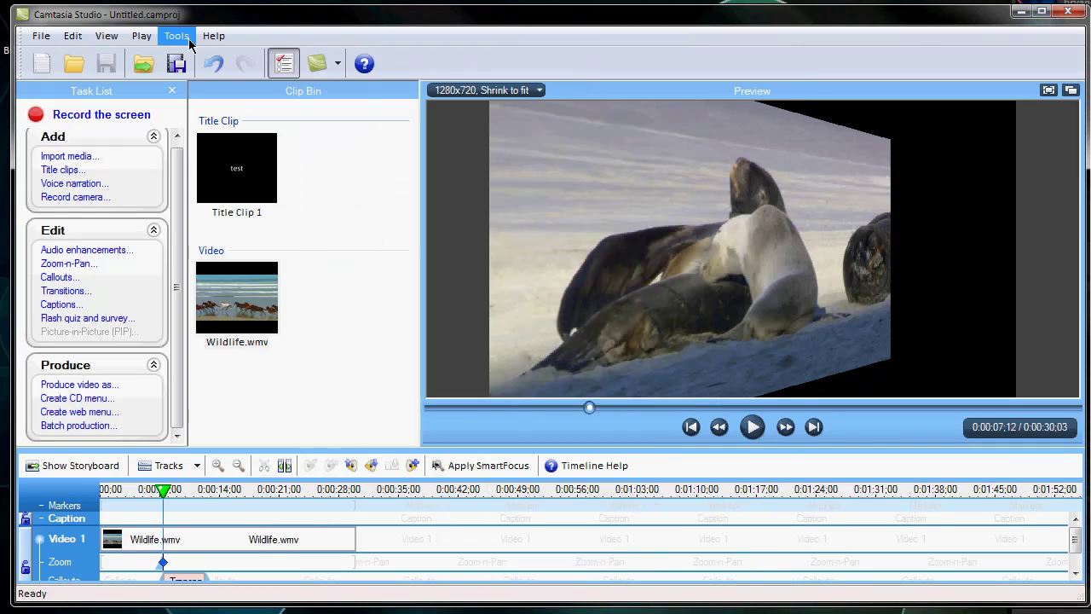
{"action": "left_click", "coordinate": [188, 39]}
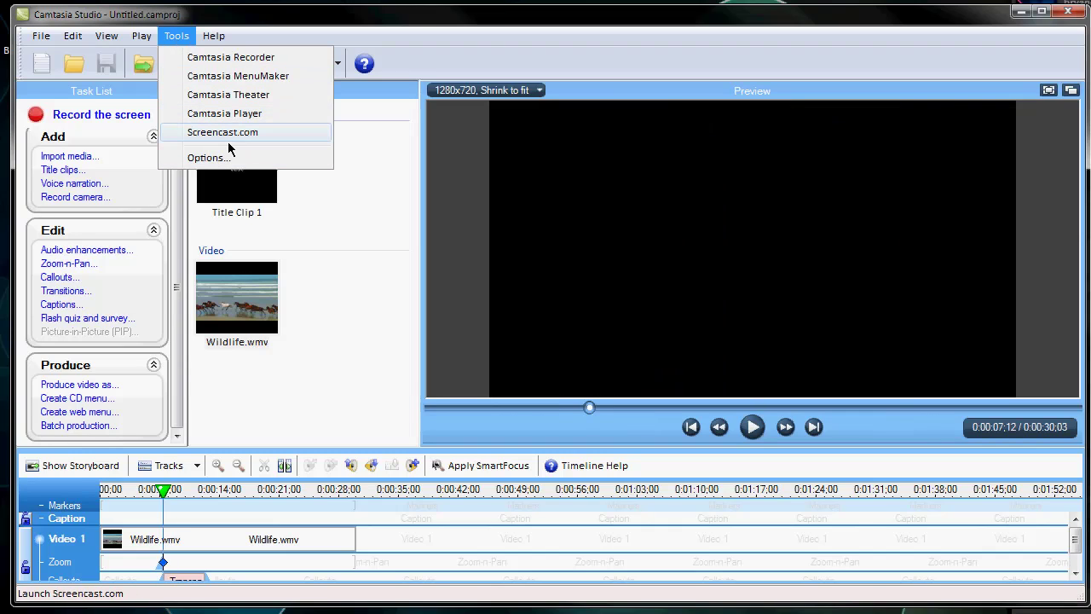
{"action": "left_click", "coordinate": [209, 157]}
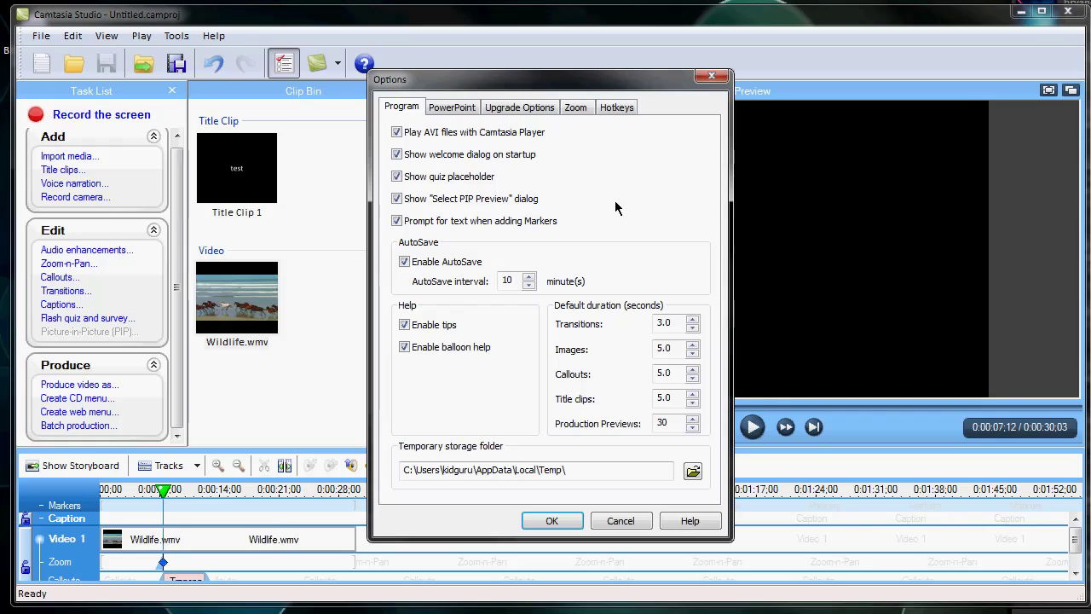
{"action": "left_click", "coordinate": [444, 112]}
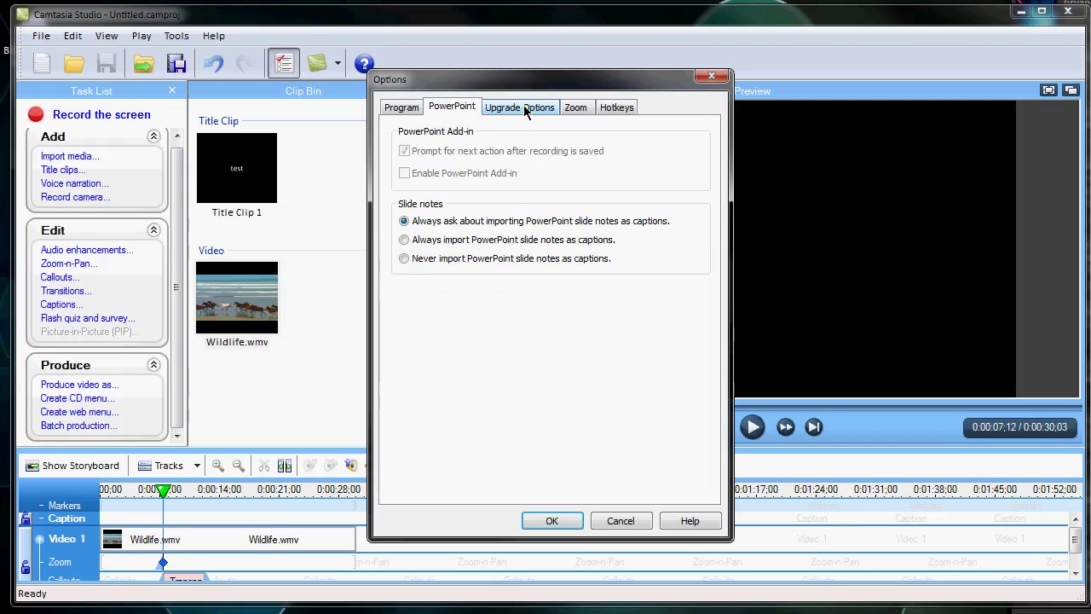
{"action": "left_click", "coordinate": [525, 109]}
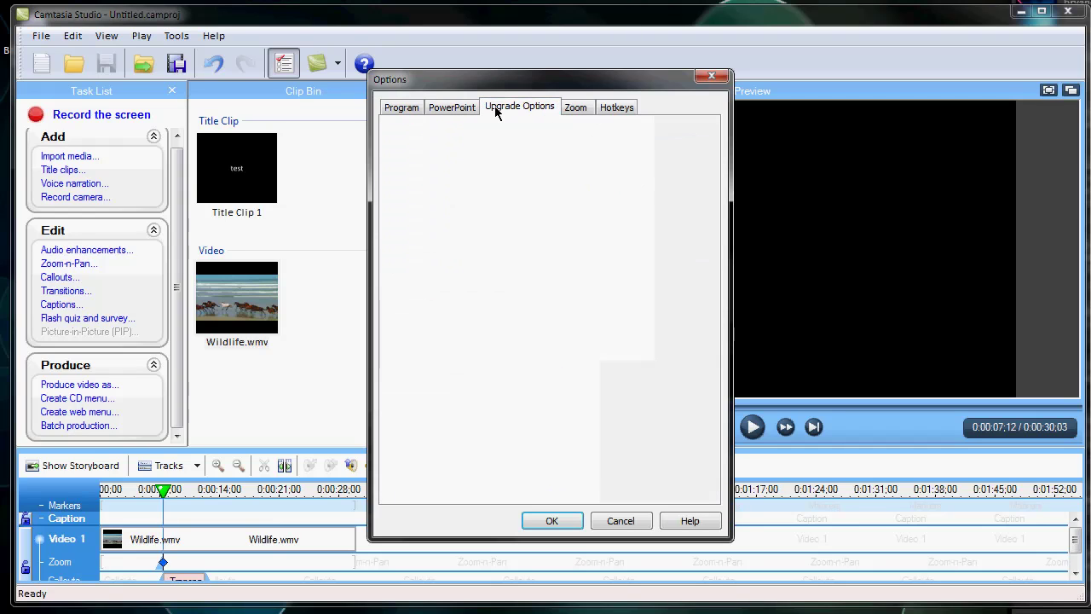
{"action": "left_click", "coordinate": [575, 108]}
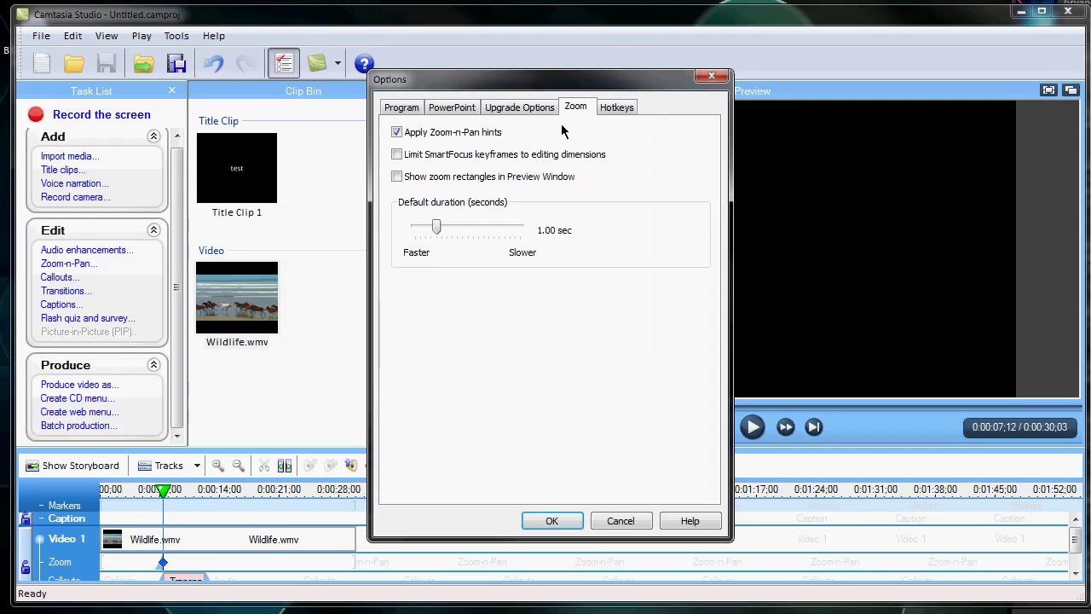
{"action": "left_click", "coordinate": [613, 111]}
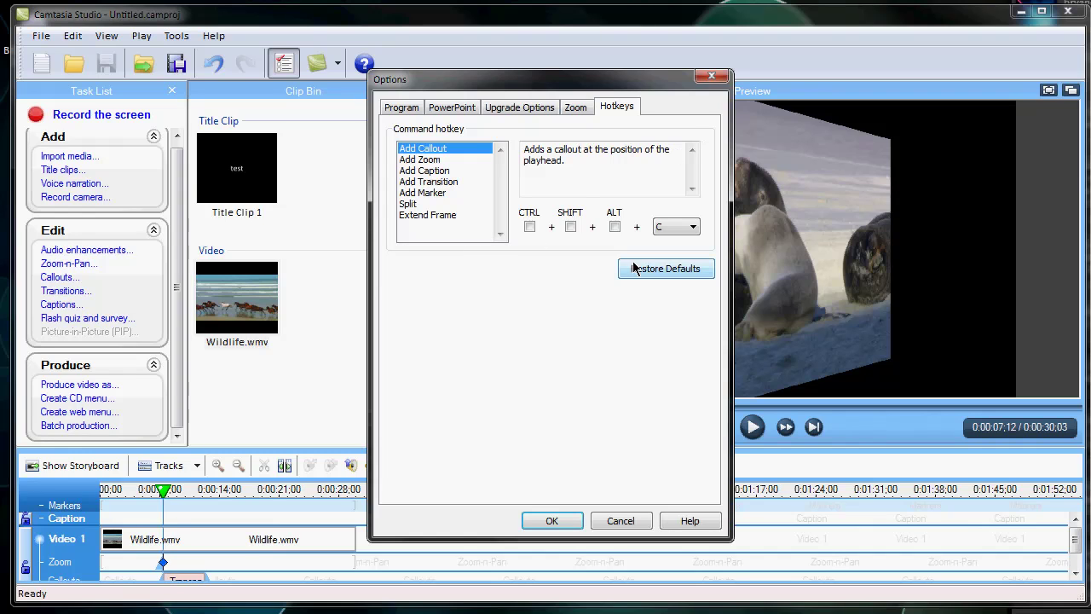
{"action": "left_click", "coordinate": [712, 76]}
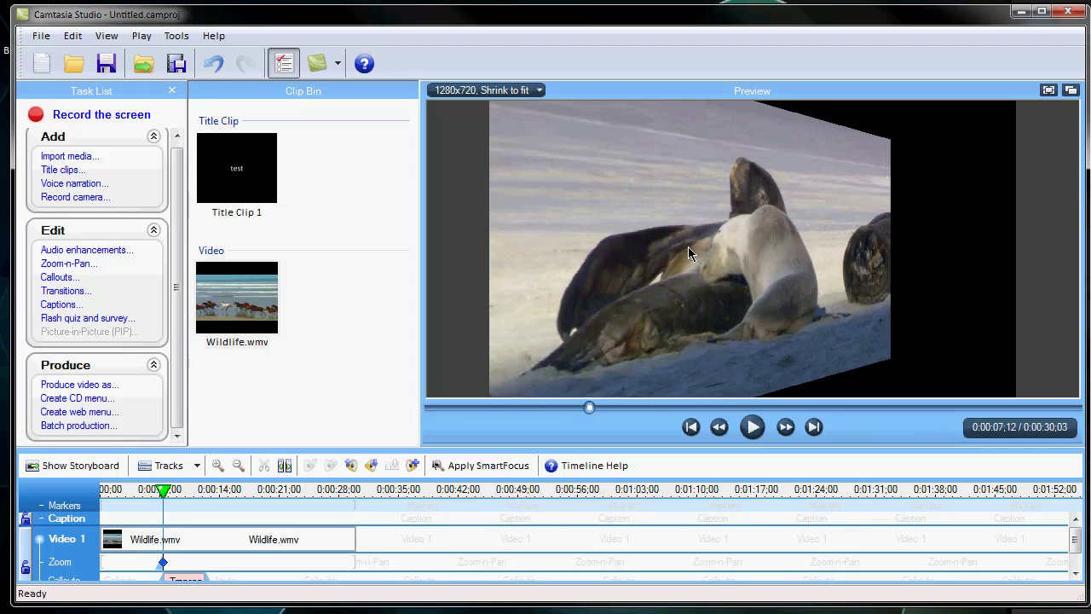